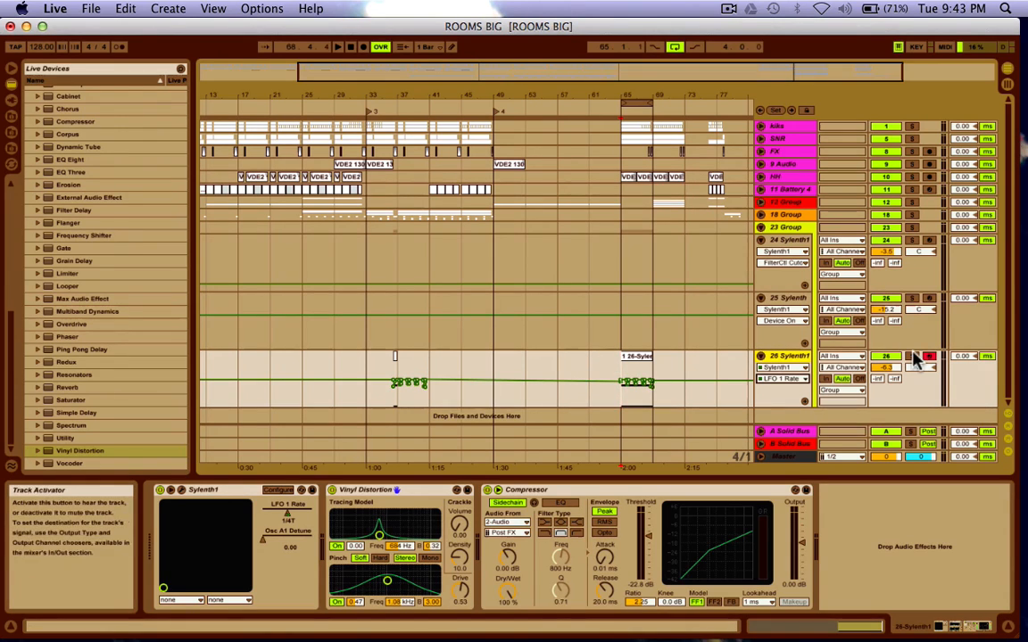
Step: Solo the 26 Sylenth1 track and play back its looped section from bar 65
click(912, 356)
key(space)
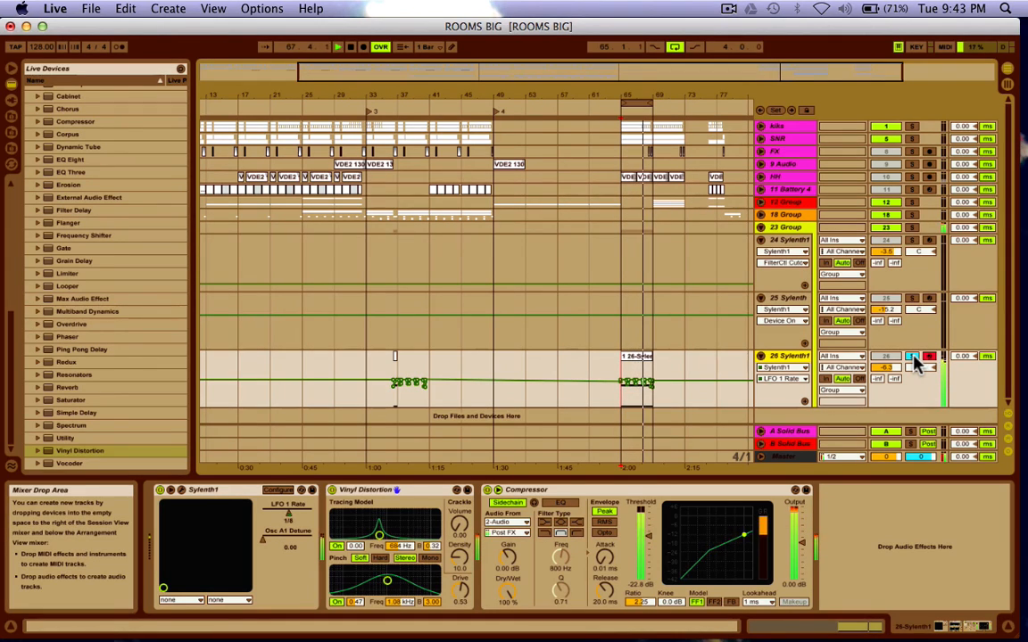
key(space)
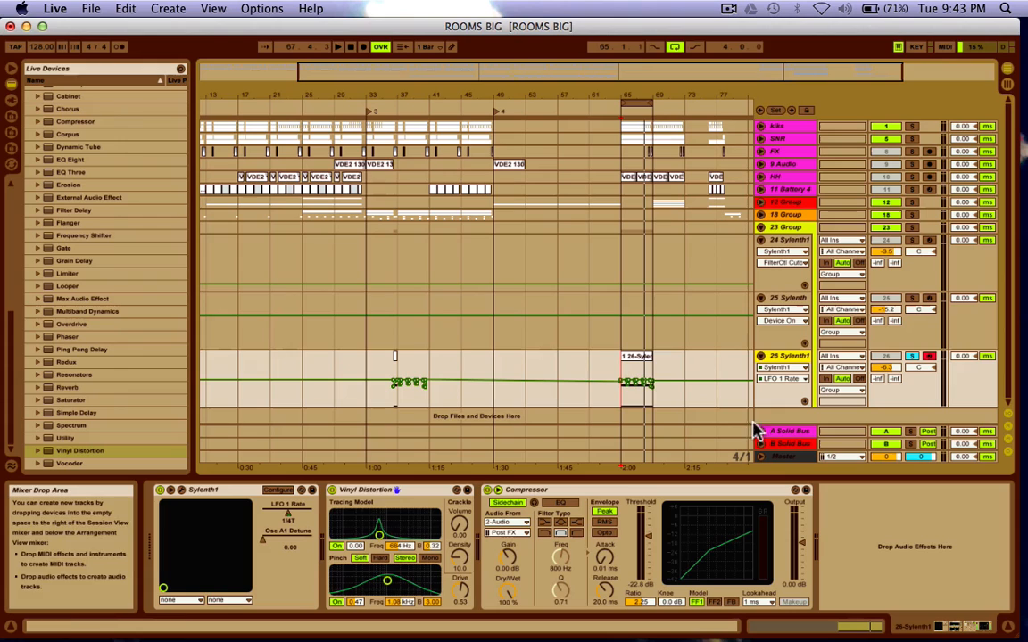
Step: Examine the notes of the 26 Sylenth1 clip at bar 65, and return to the track's device chain
double_click(635, 360)
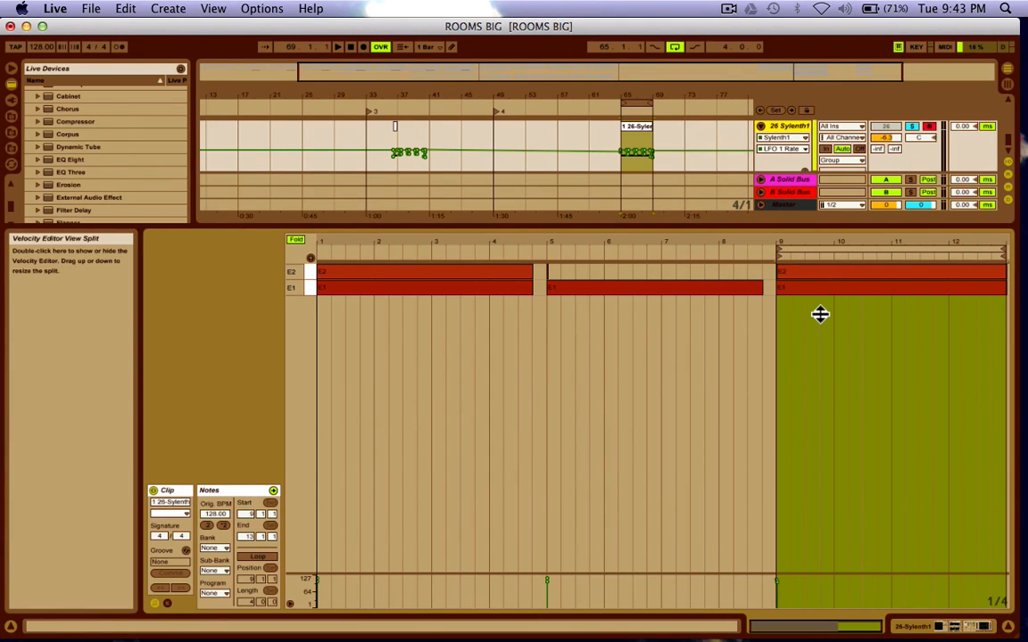
key(shift+Tab)
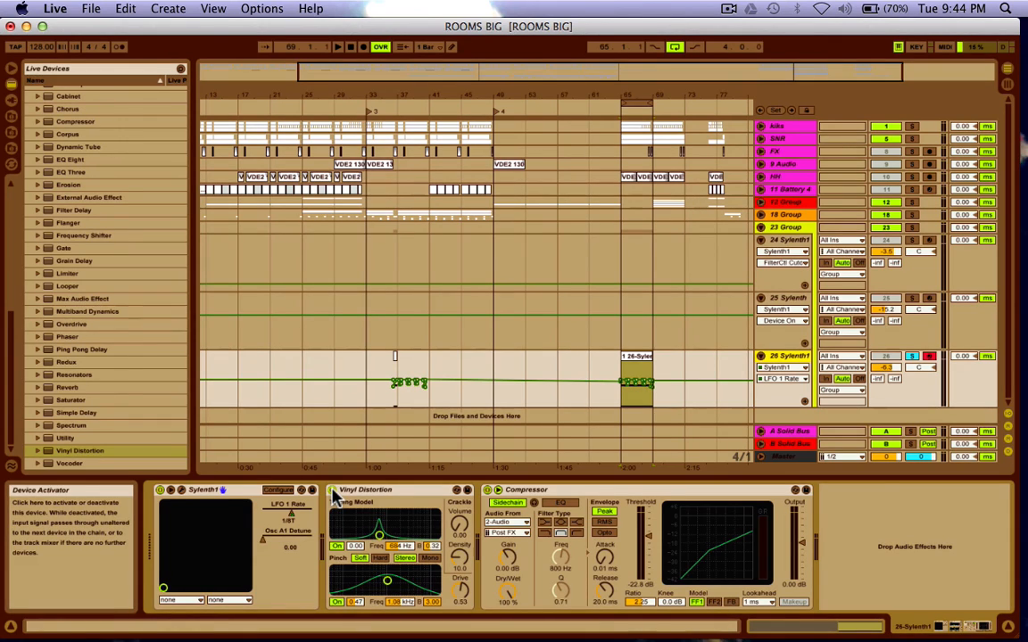
Step: Open the Sylenth1 editor and compare the looped sound with the distortion effect off and on
click(181, 490)
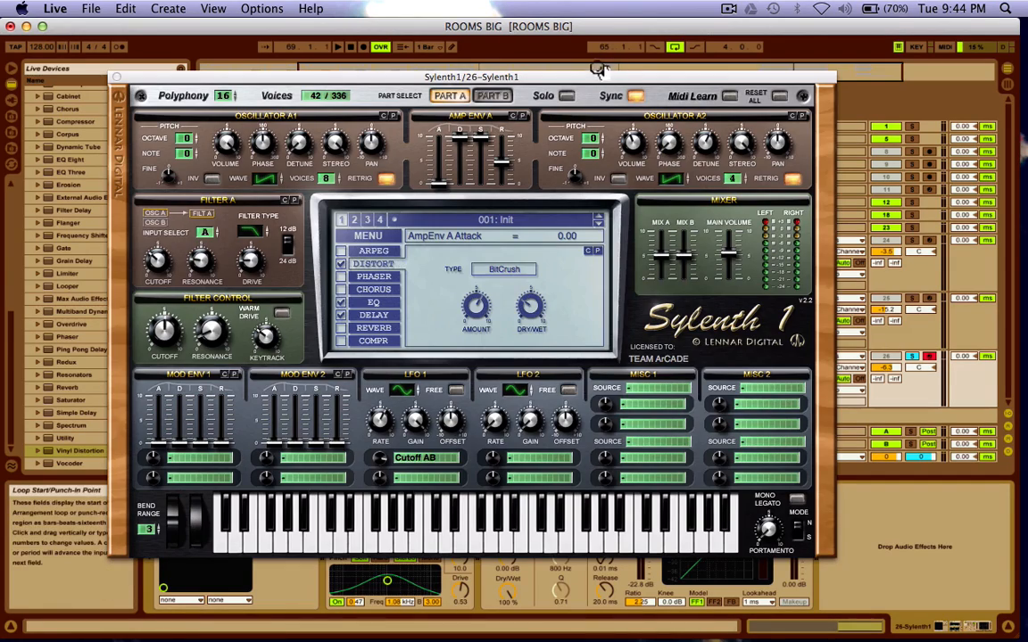
drag(592, 77, 568, 79)
key(space)
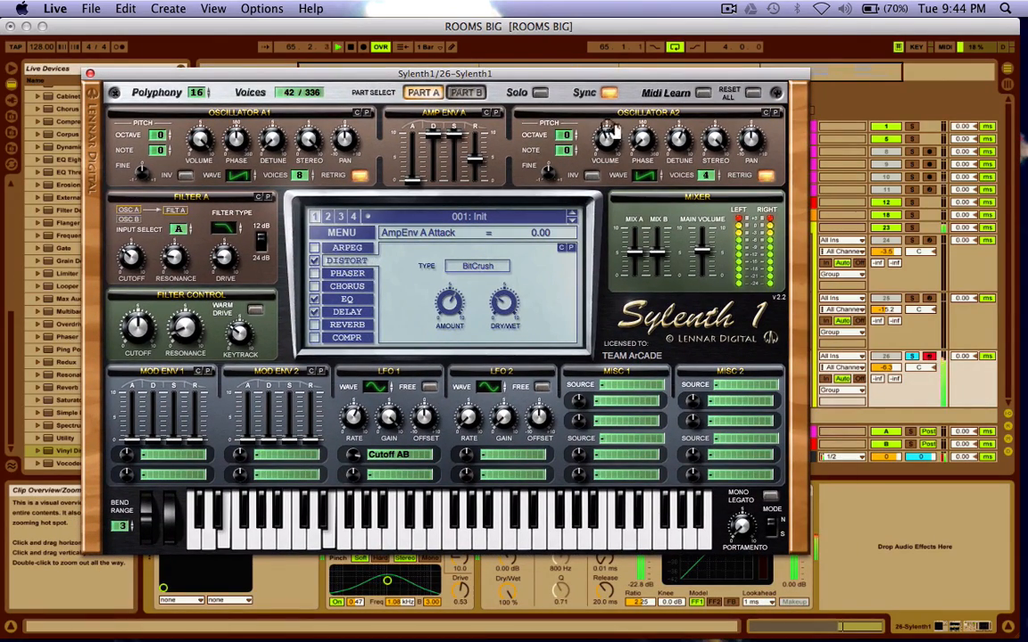
click(316, 262)
click(316, 263)
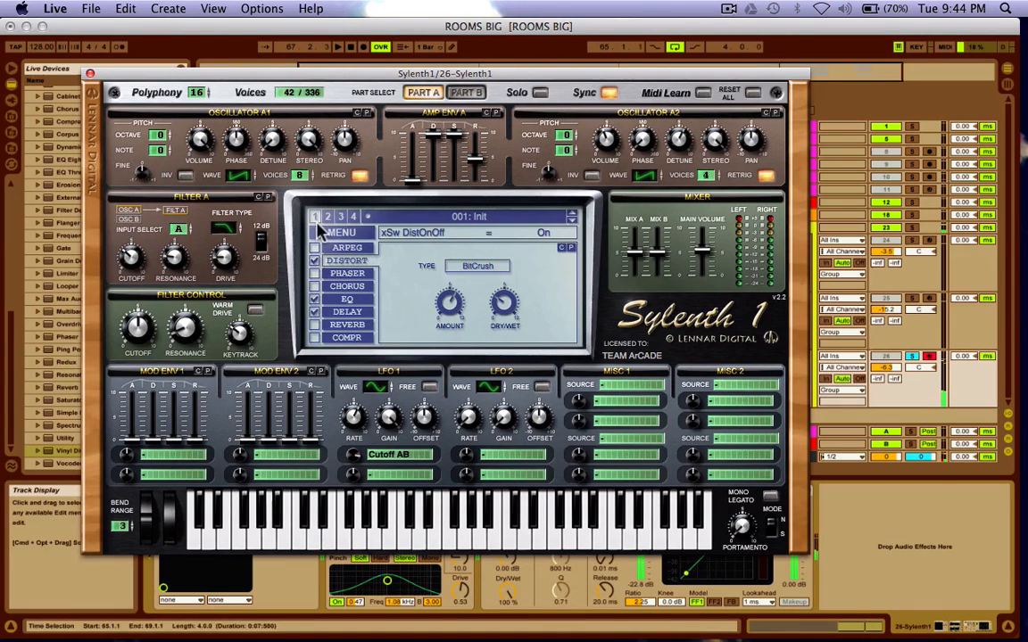
drag(333, 76, 359, 75)
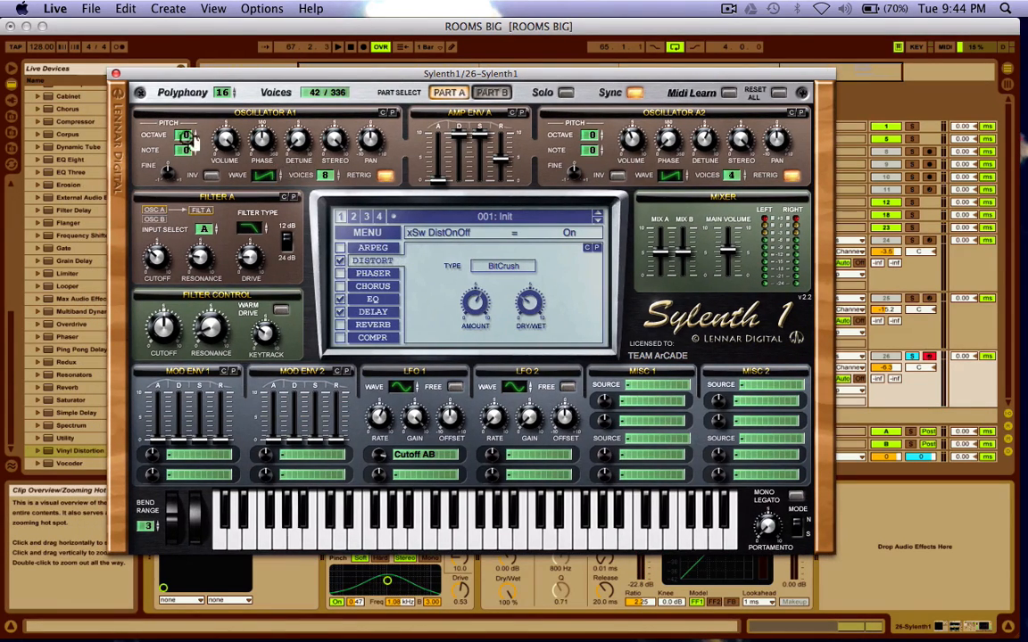
click(348, 232)
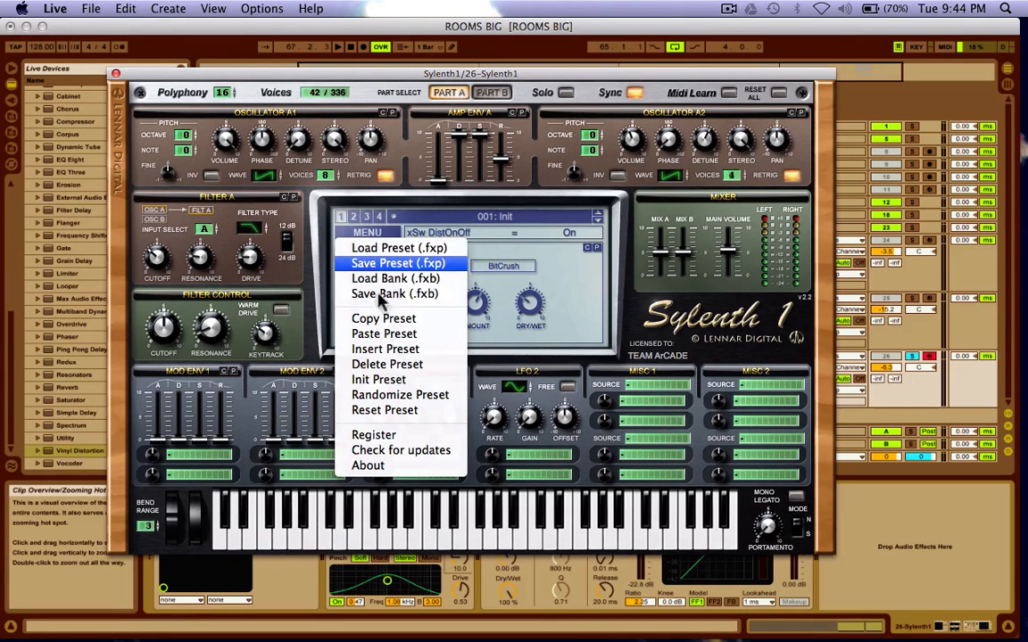
click(389, 94)
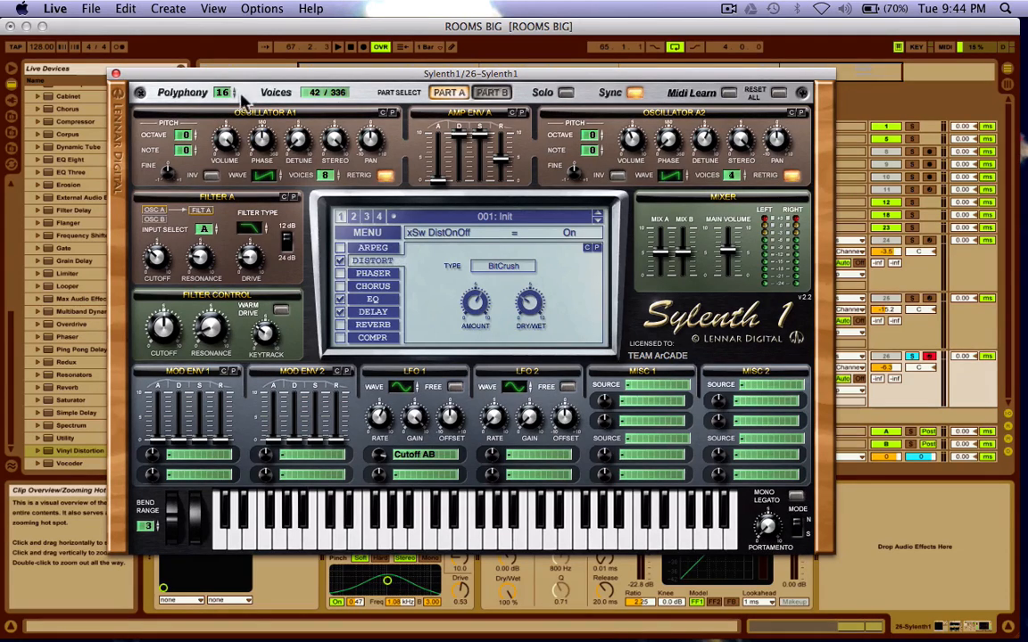
Step: Check oscillator A1's waveform and phase, oscillator A2's detune and the release of amp envelope A
click(265, 177)
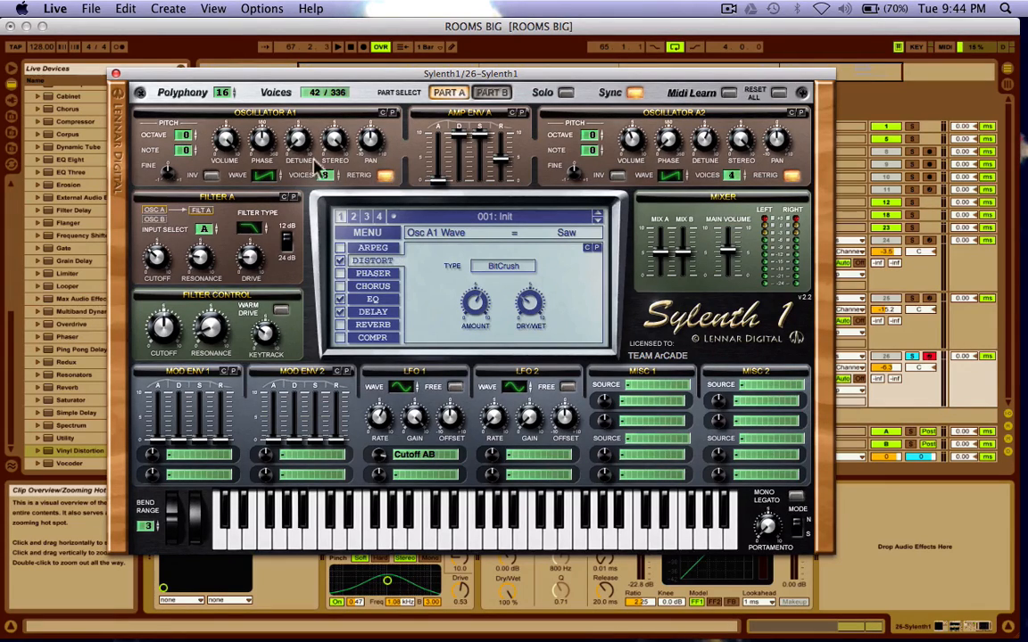
click(261, 142)
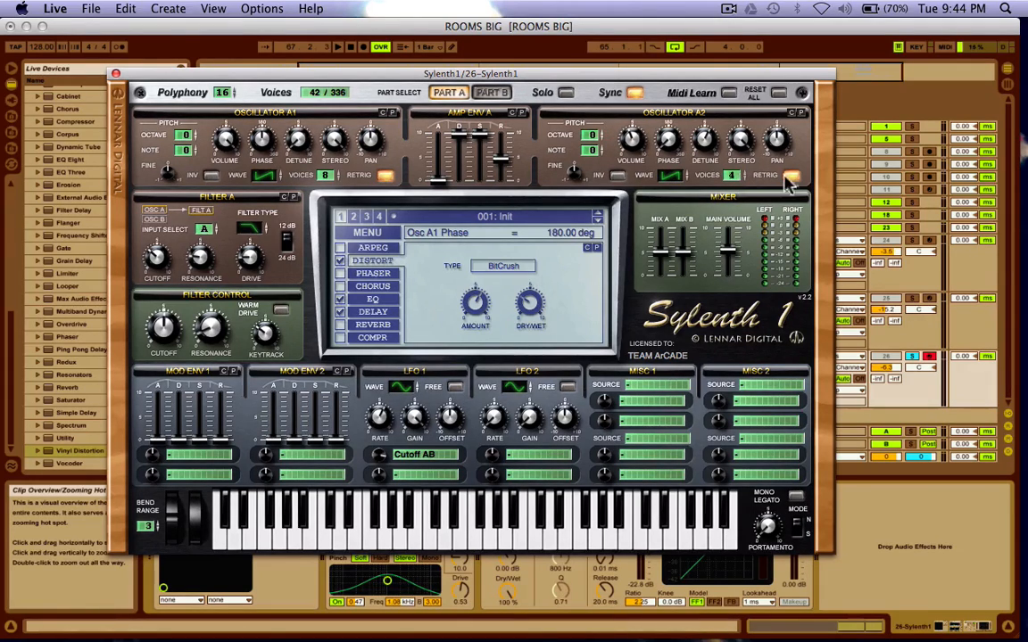
click(708, 138)
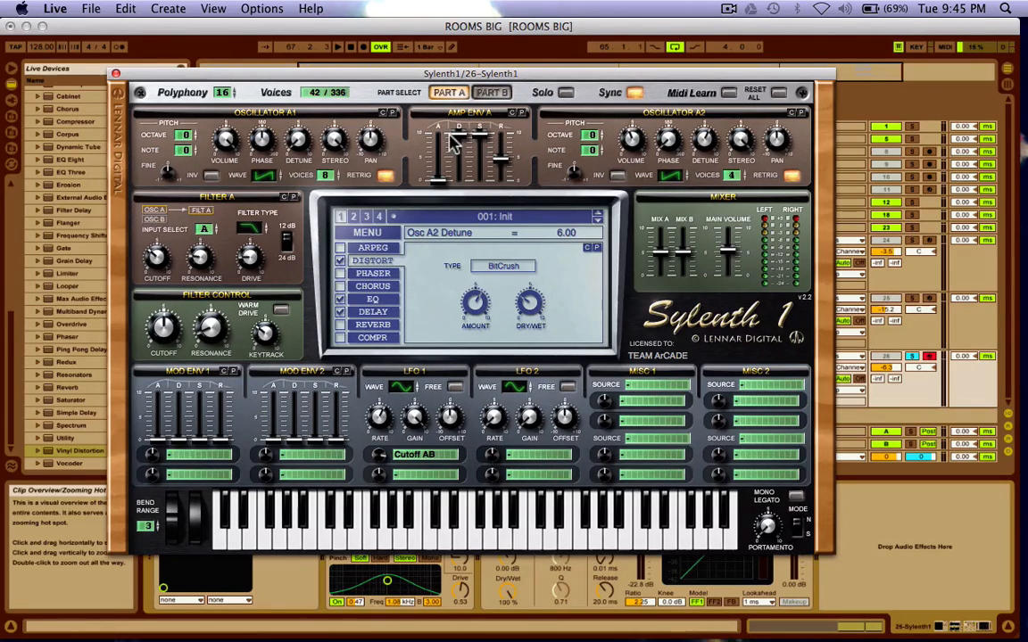
click(501, 161)
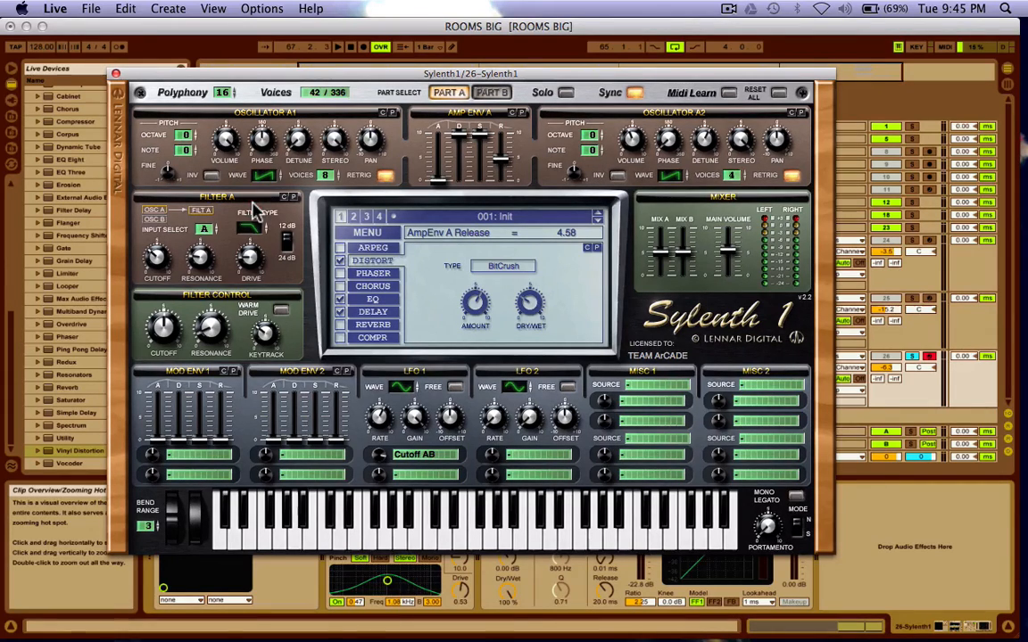
Step: Check Filter A's type, drive, resonance and cutoff, plus the Filter Control cutoff, resonance and keytrack
click(261, 228)
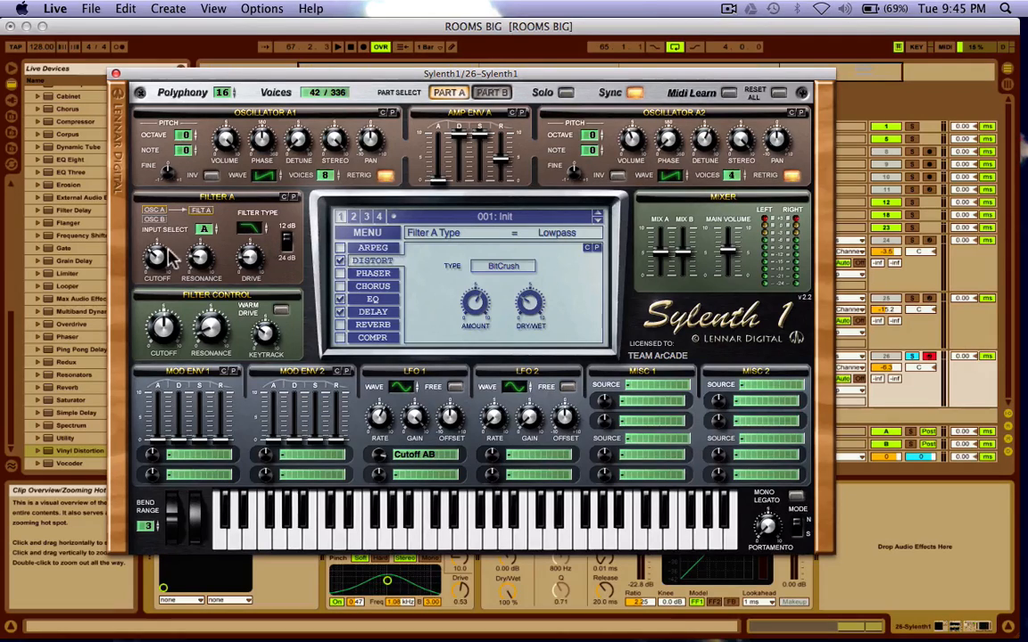
click(256, 260)
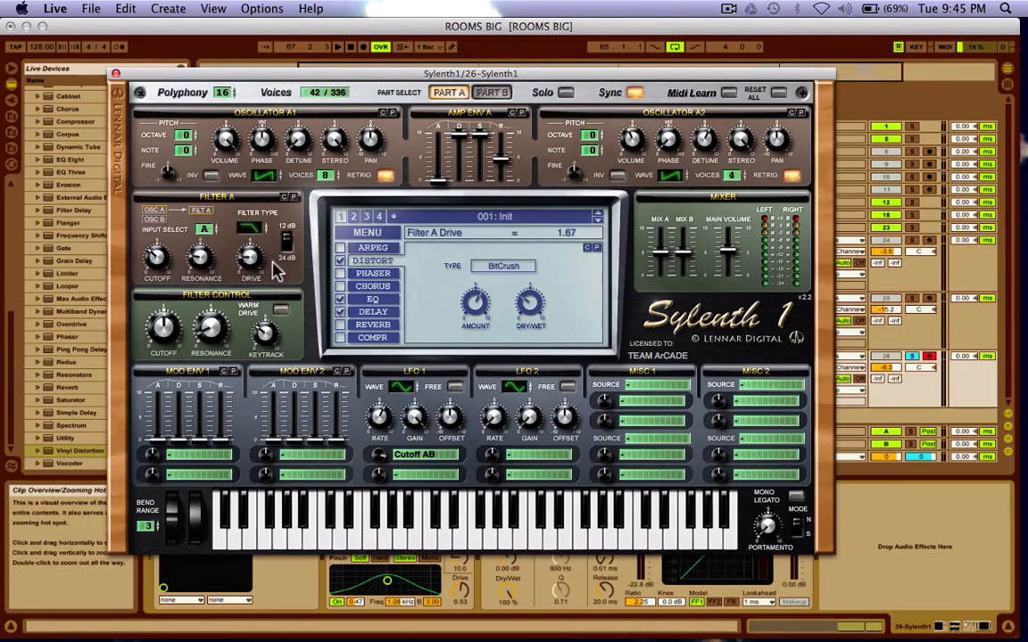
click(204, 258)
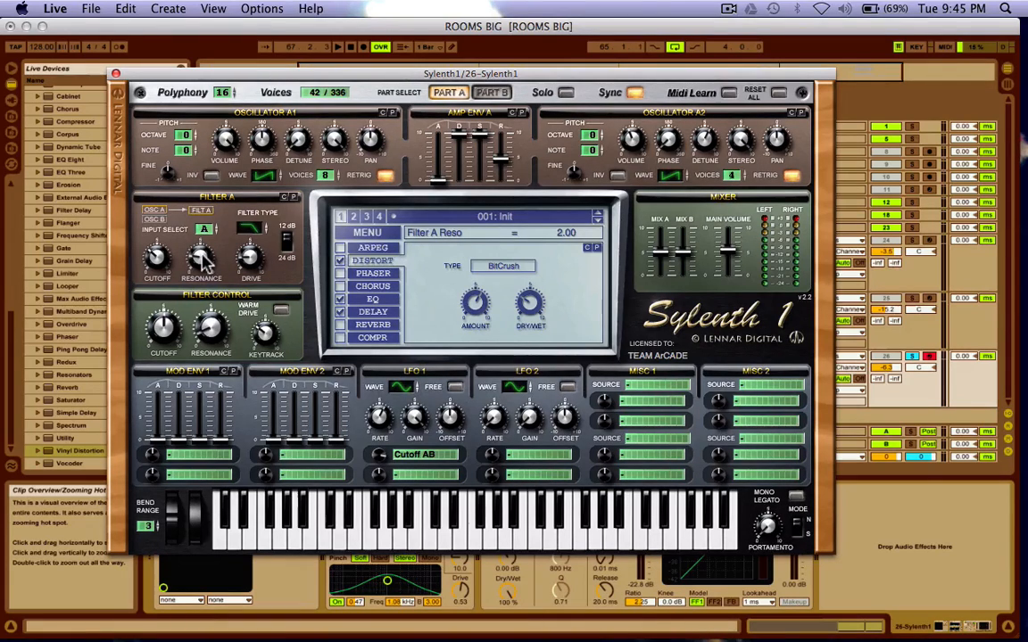
click(162, 260)
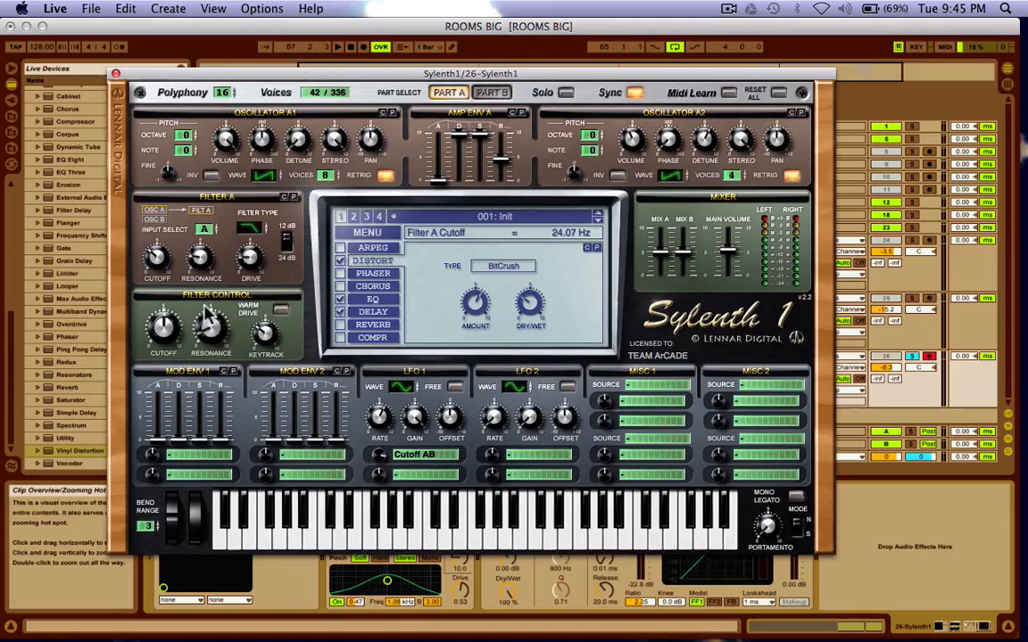
click(166, 327)
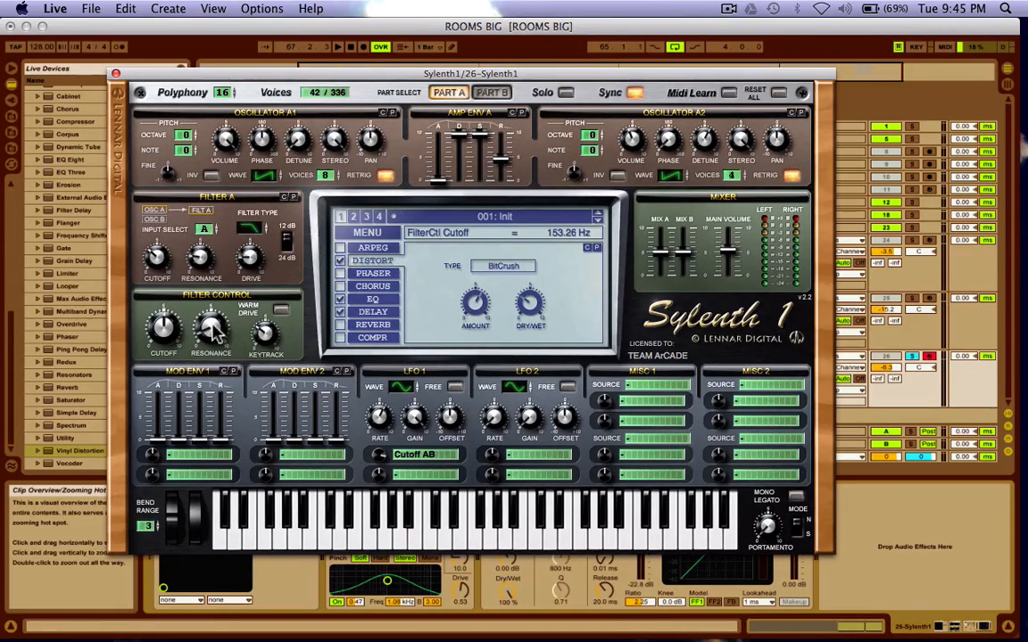
click(212, 330)
click(265, 335)
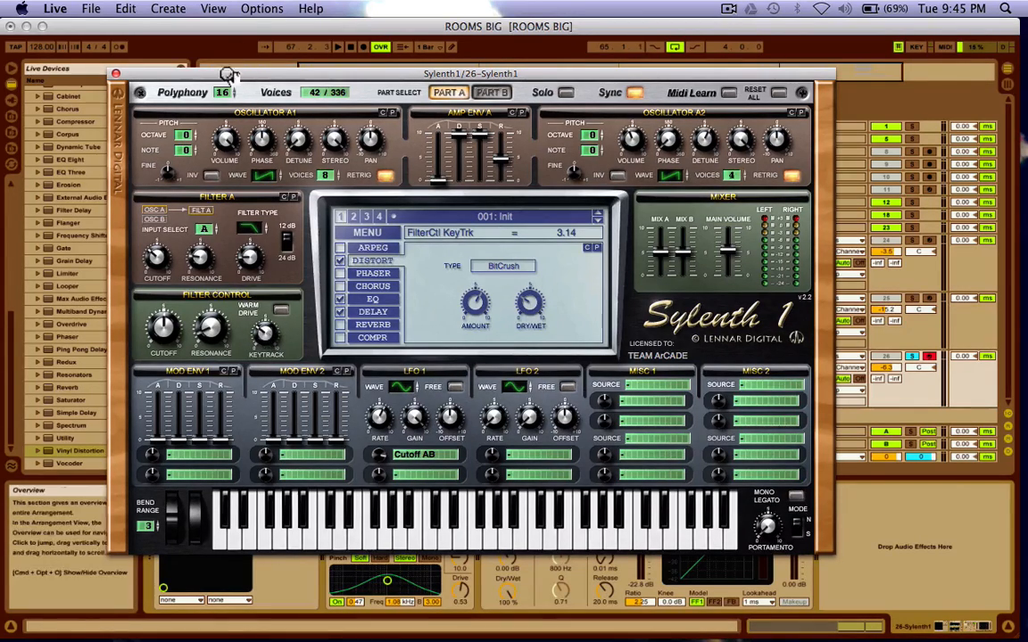
Step: Turn on Sylenth1's Solo mode and deactivate the Vinyl Distortion device on the 26 Sylenth1 track
drag(223, 74, 229, 30)
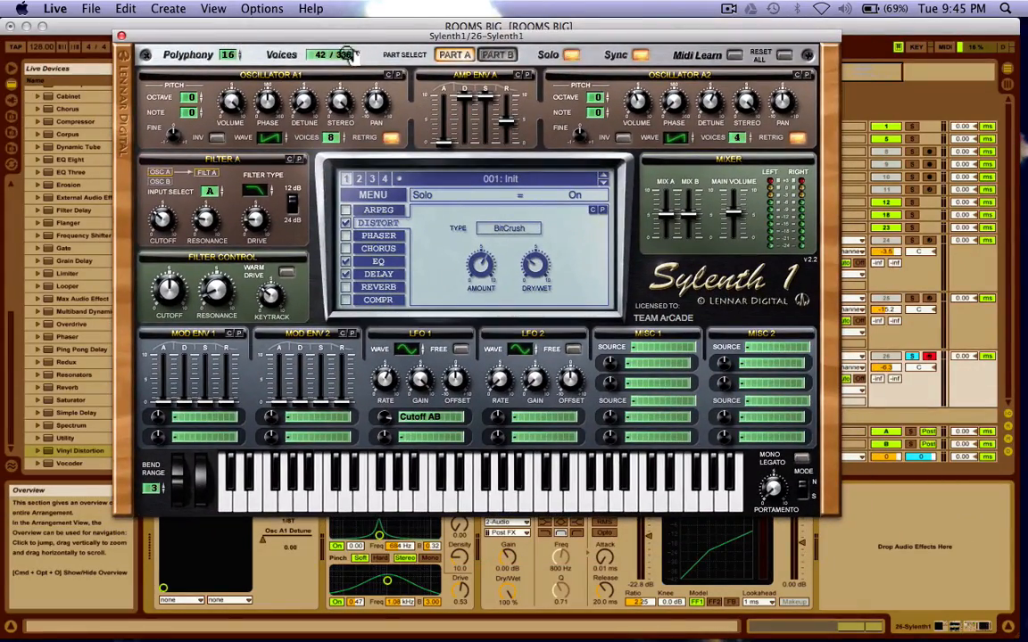
drag(303, 36, 766, 52)
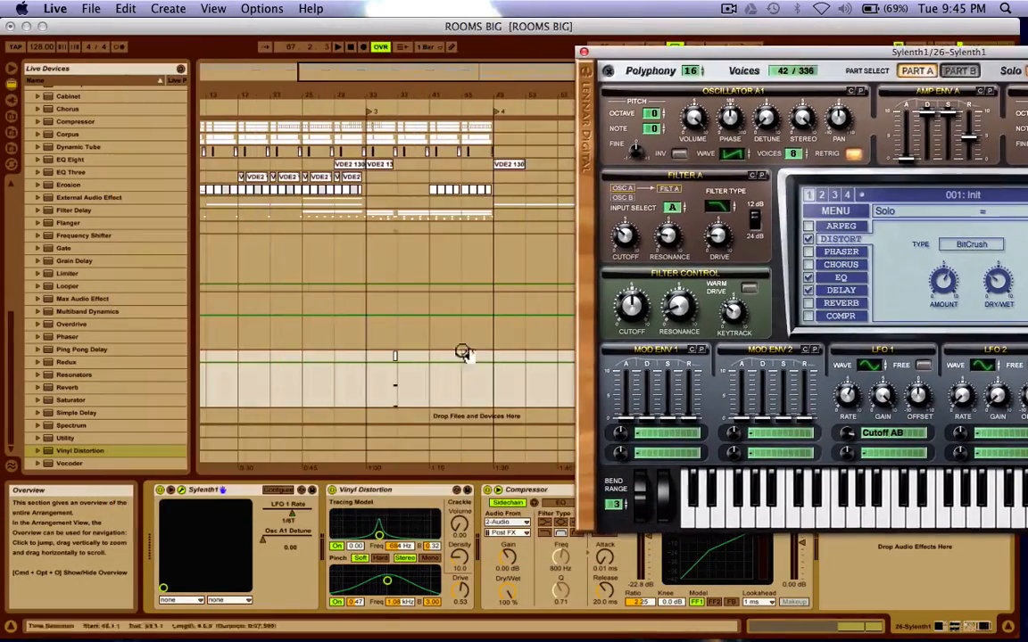
click(333, 490)
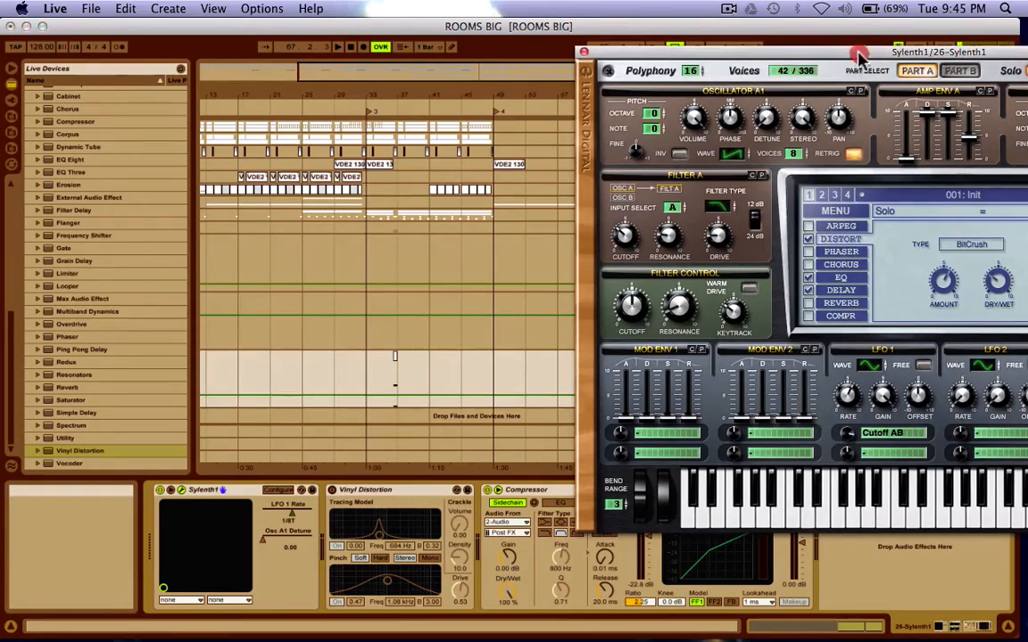
drag(856, 51, 420, 73)
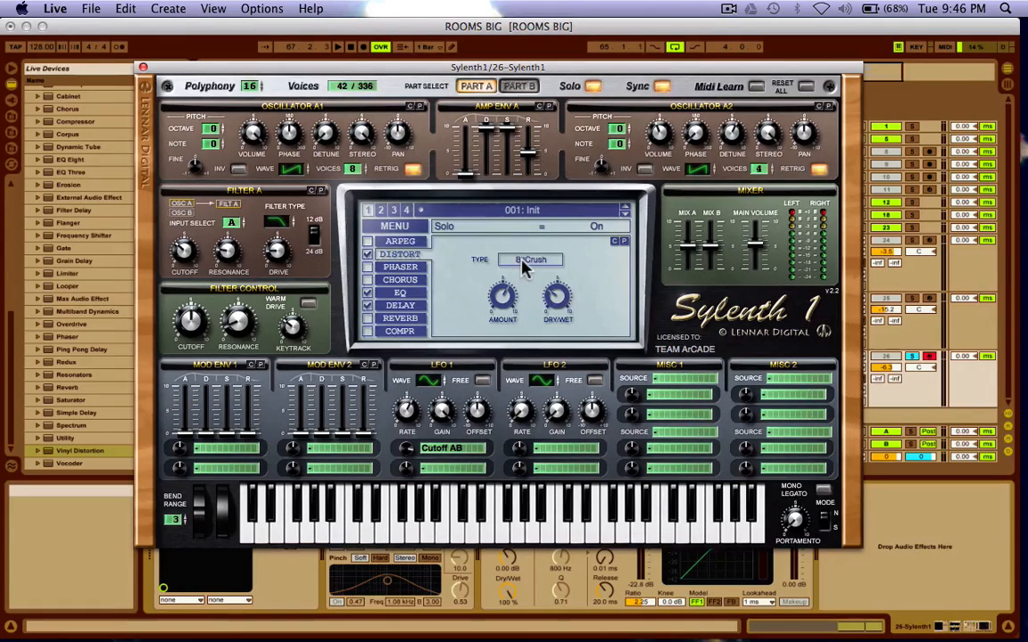
Step: Check the amount and dry/wet settings of Sylenth1's BitCrush distortion
click(505, 302)
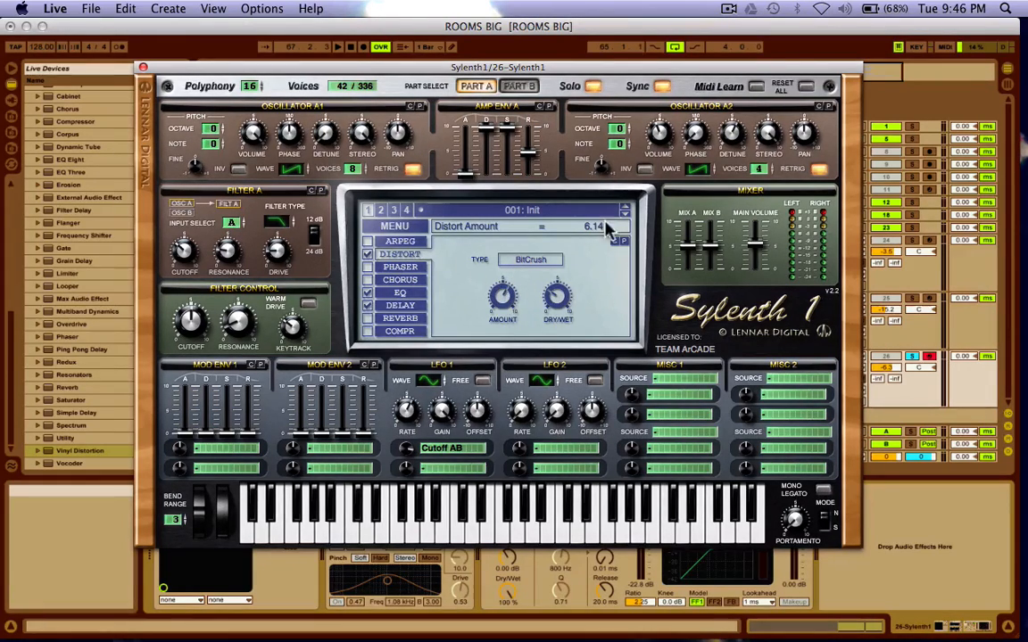
click(558, 300)
Step: Check the bass, bass frequency, treble and treble frequency settings of Sylenth1's EQ effect
click(399, 293)
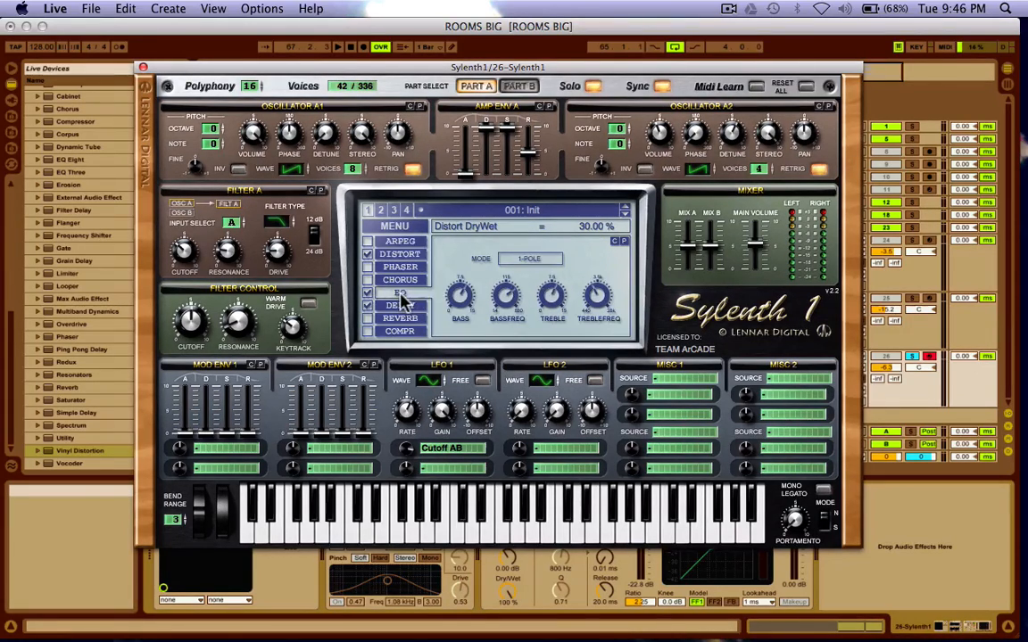
click(461, 298)
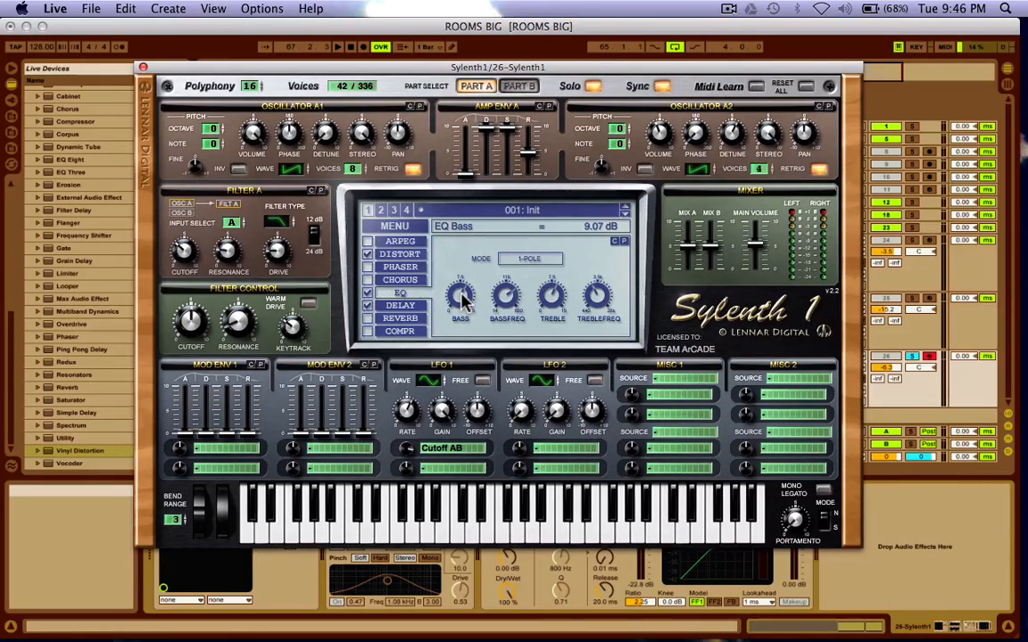
click(507, 297)
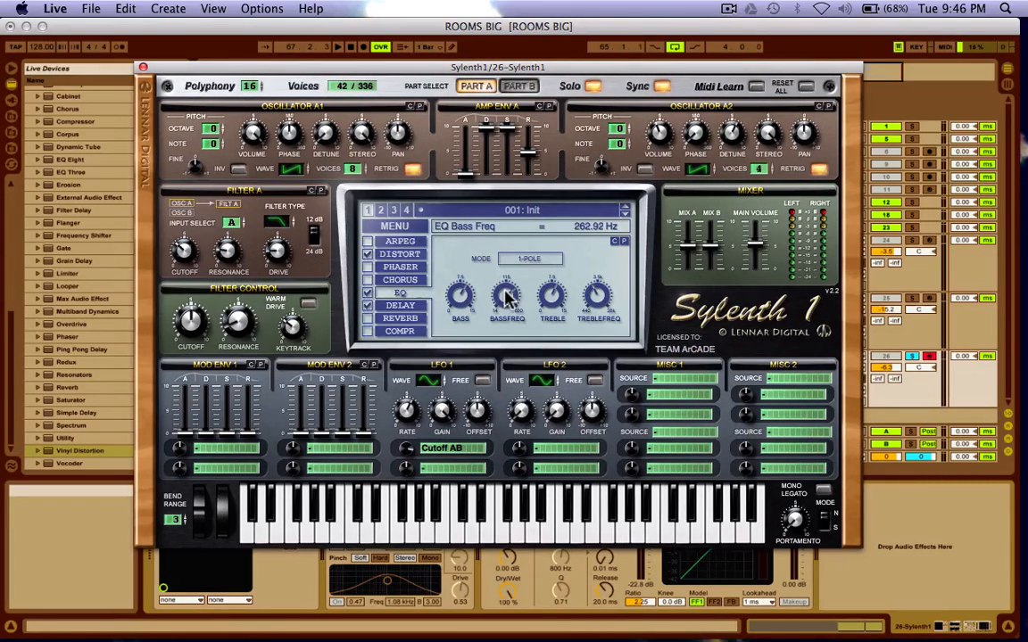
click(553, 294)
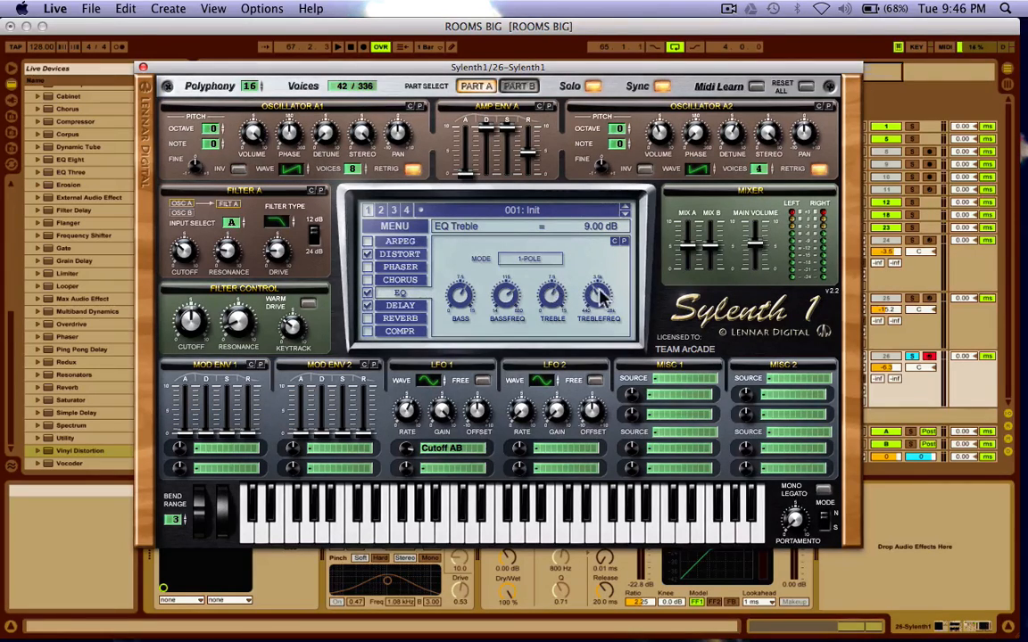
drag(596, 296, 596, 302)
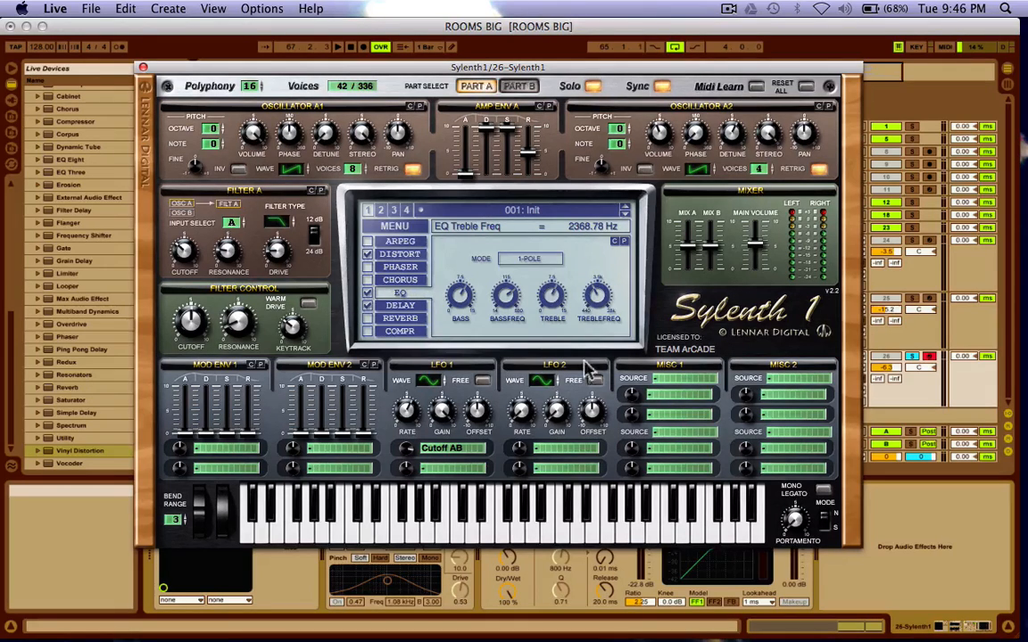
Step: Check the left and right delay times and the dry/wet level of Sylenth1's delay effect
click(402, 308)
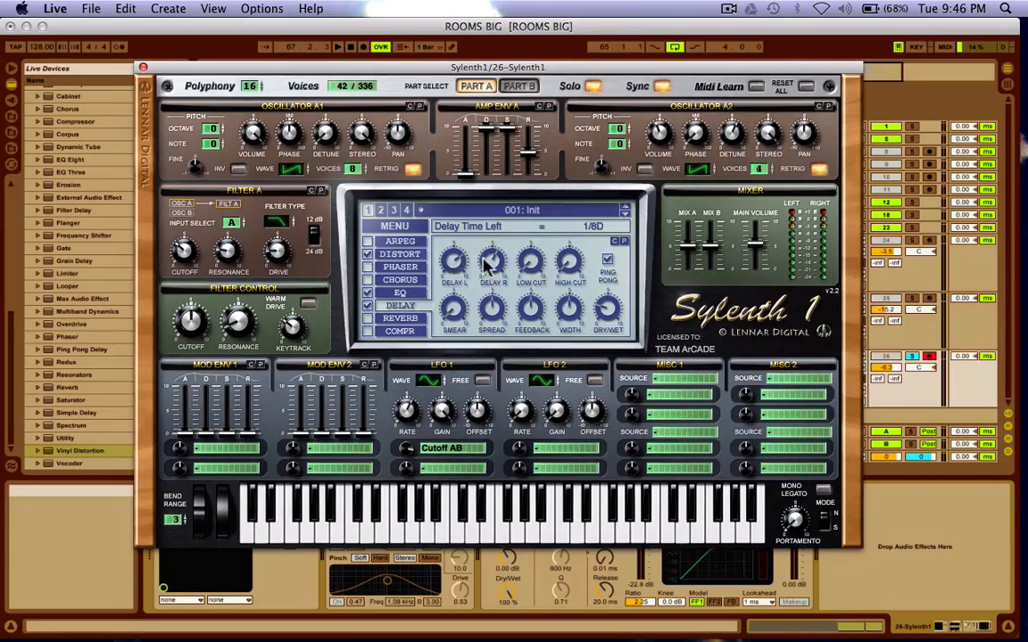
drag(491, 258, 491, 263)
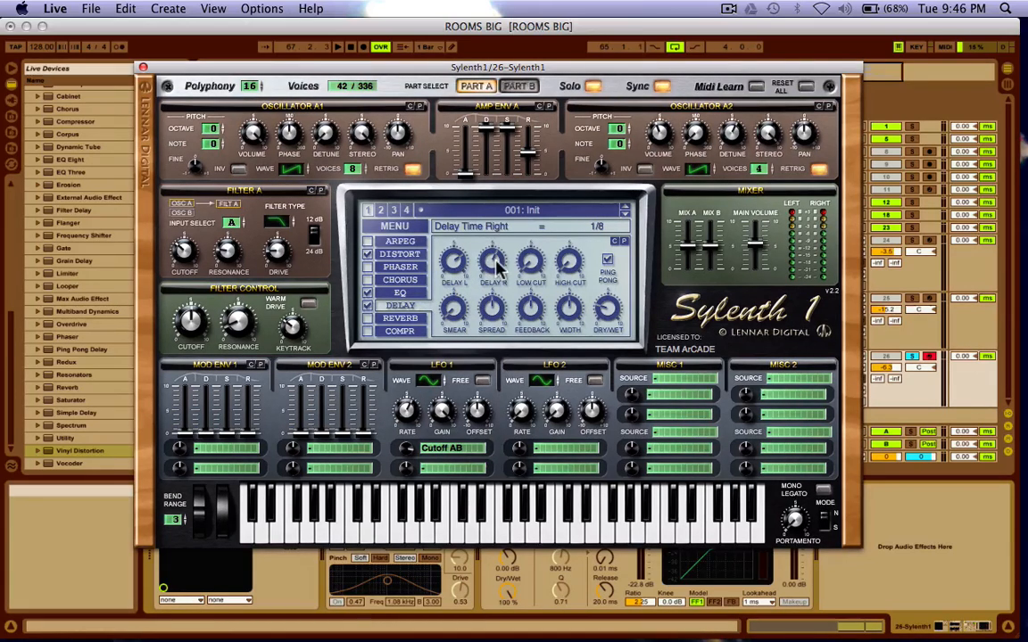
click(608, 308)
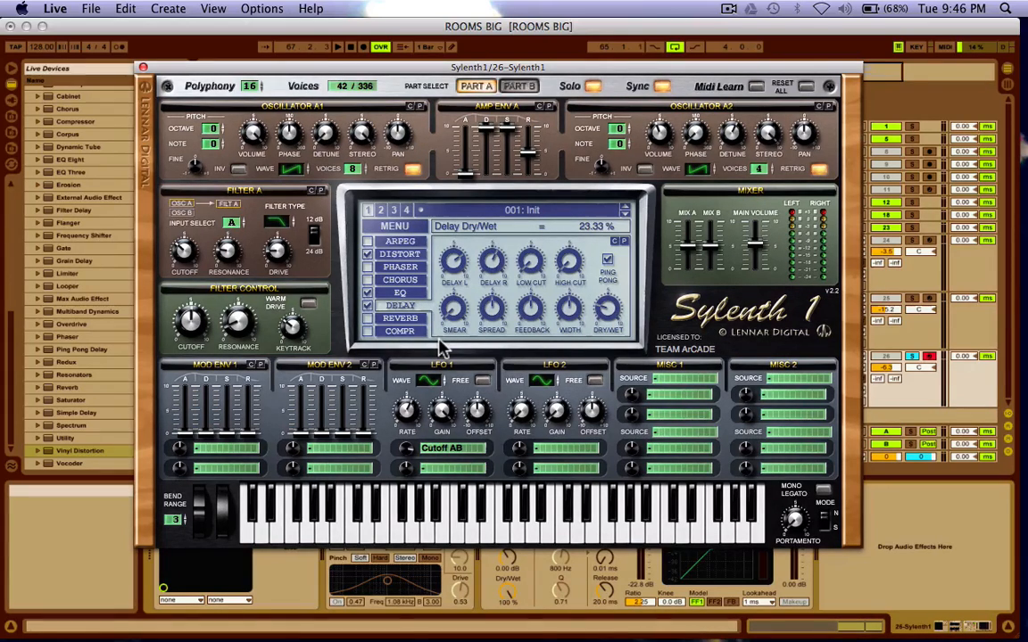
Step: Play the loop and check LFO 1's first modulation destination and its amount
key(space)
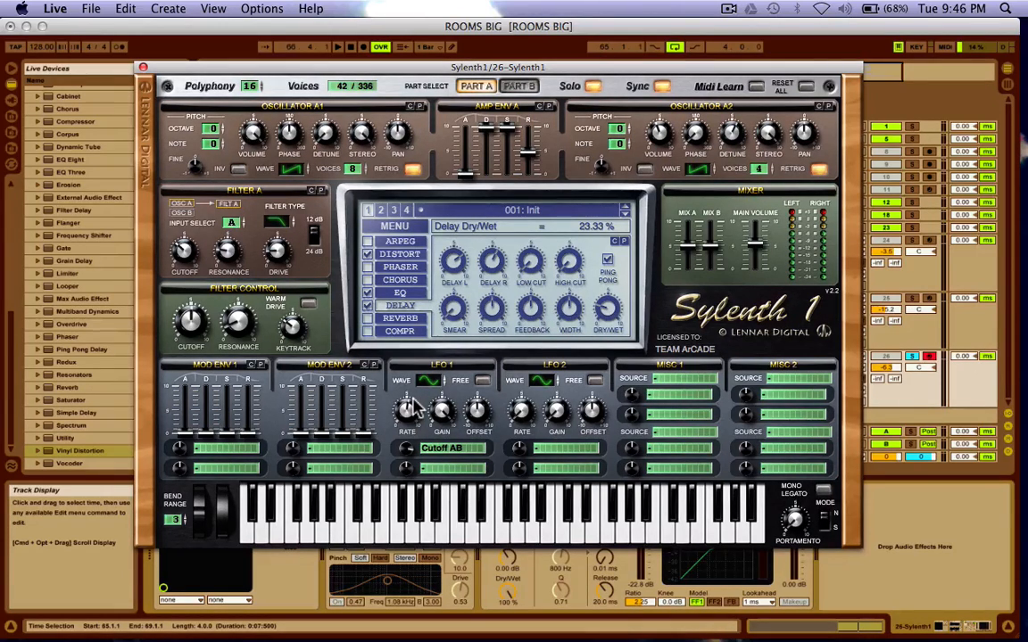
click(449, 449)
click(408, 450)
drag(404, 451, 407, 455)
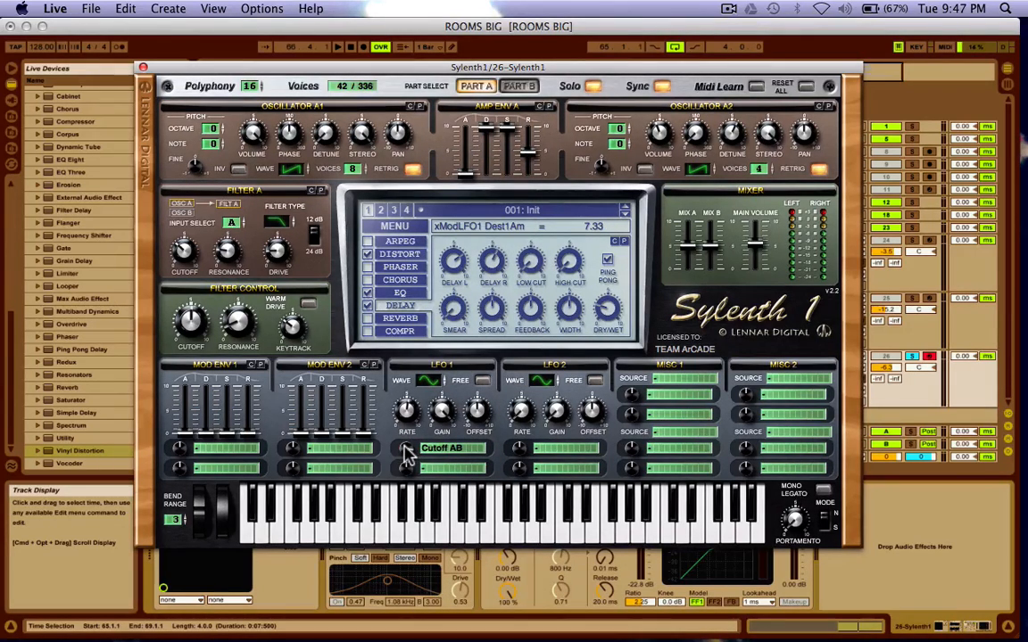
Step: Check LFO 1's rate, play the loop, and return the set to its arrangement automation
click(406, 409)
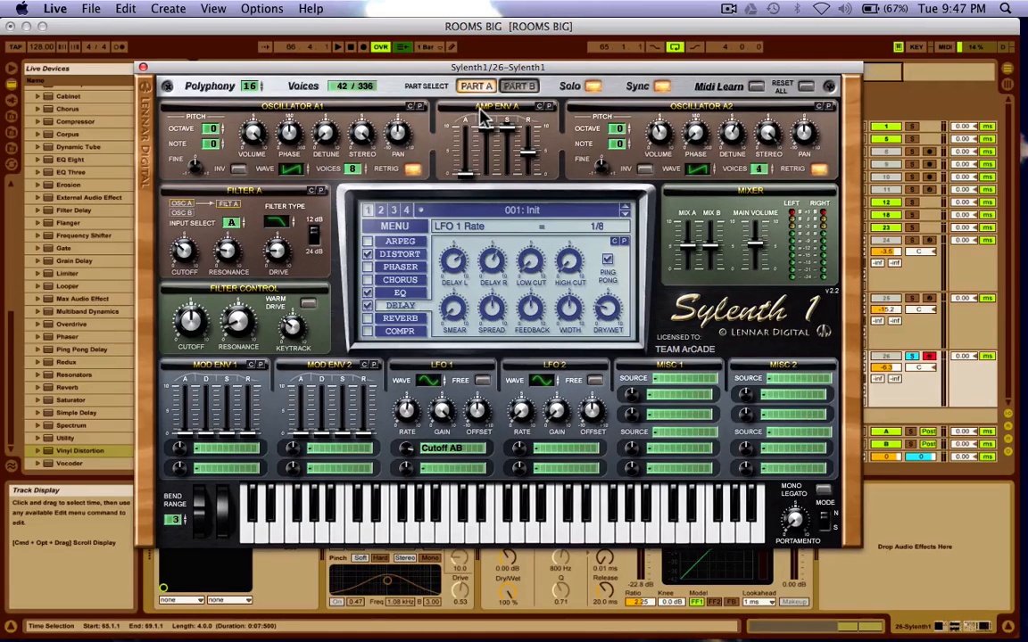
key(space)
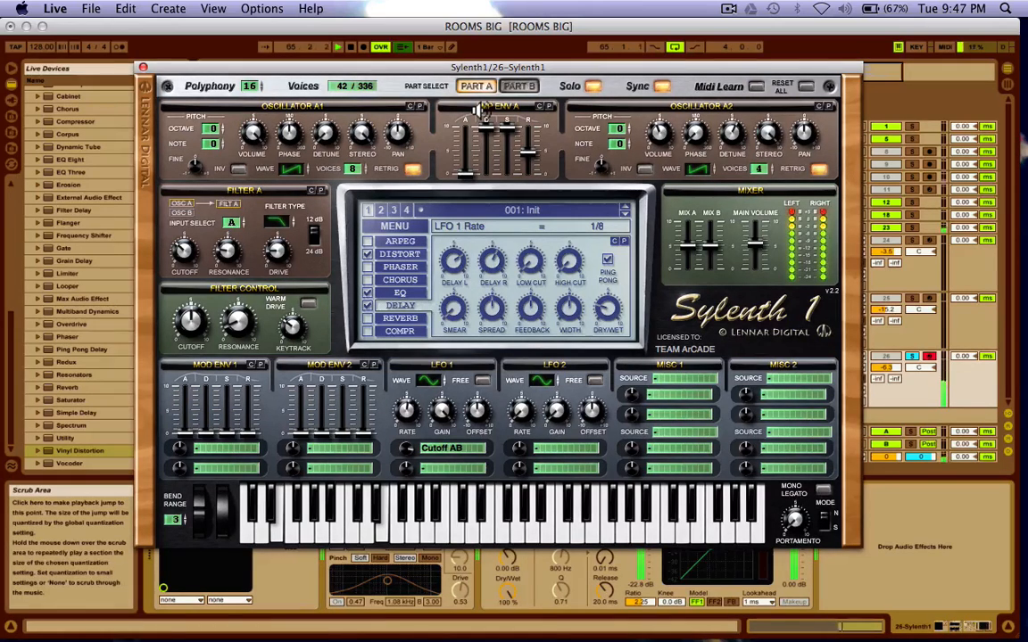
click(406, 47)
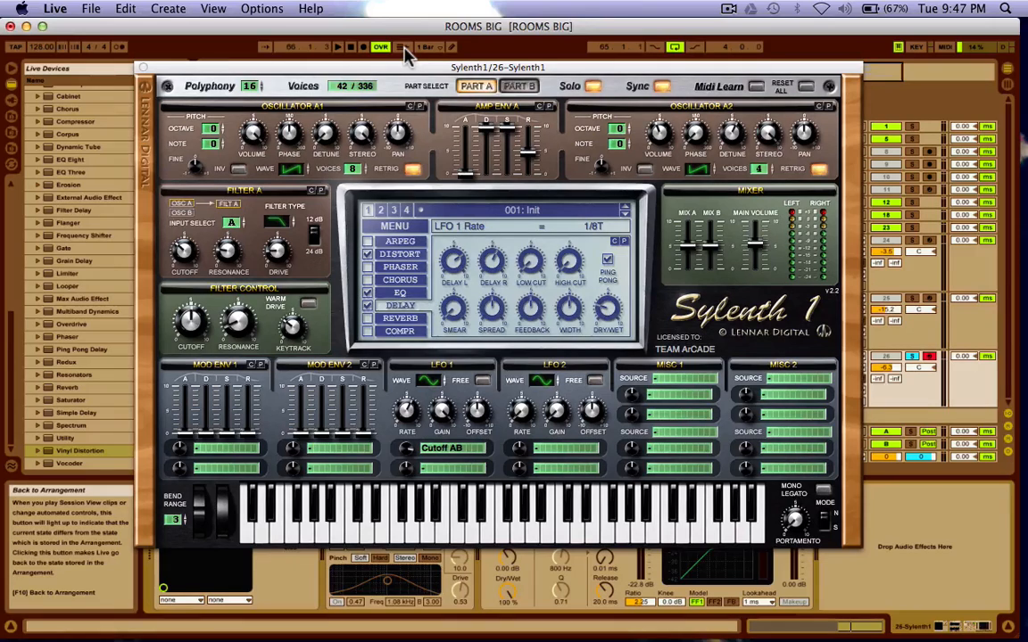
Step: Turn off Sylenth1's Solo mode, switch the editor to Part B, and play the loop
click(593, 87)
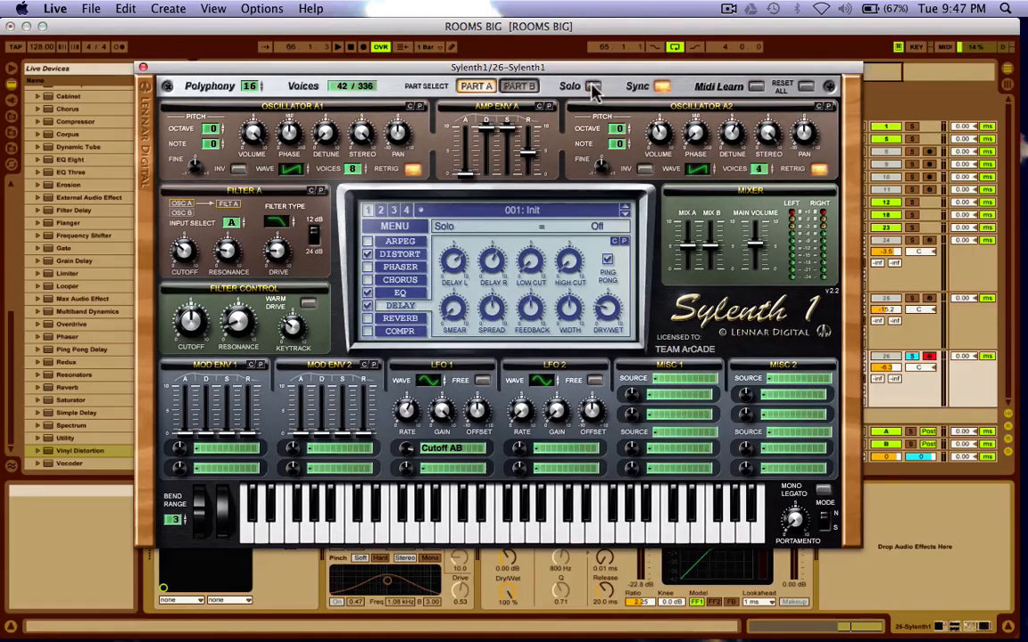
click(519, 86)
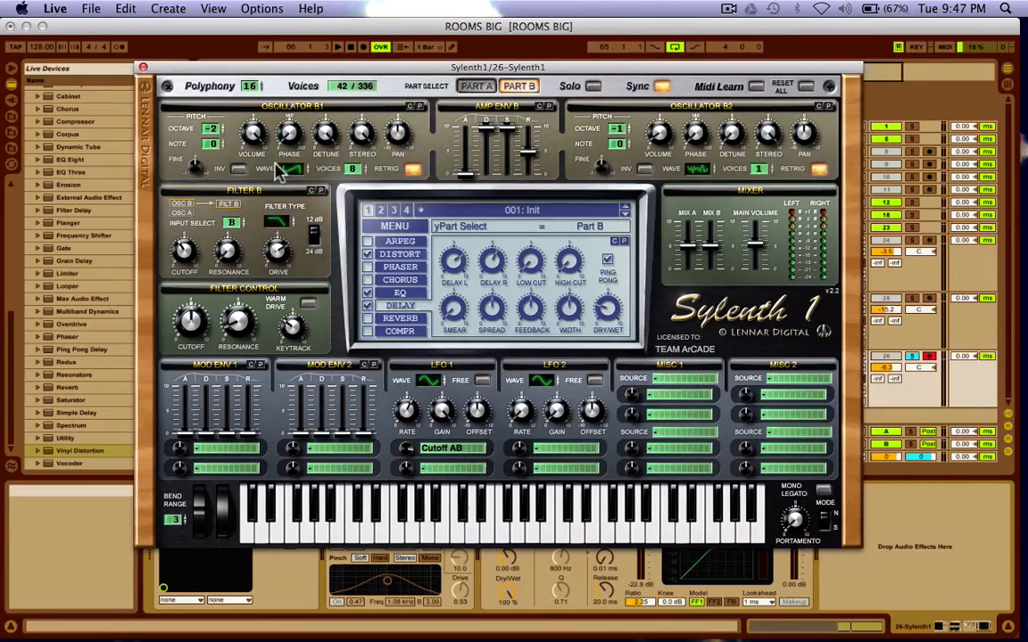
key(space)
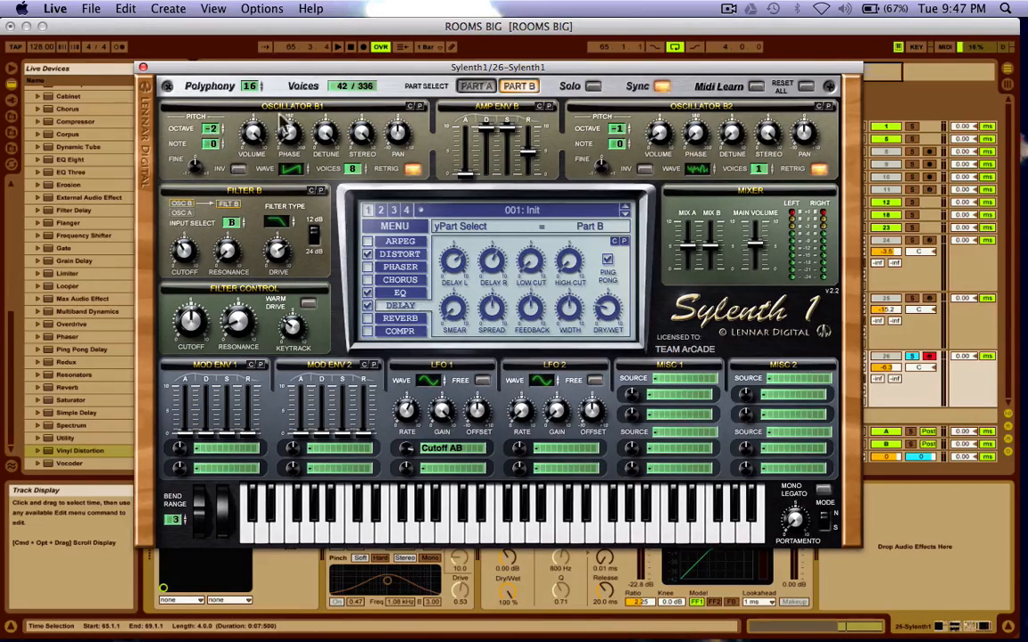
Step: Set oscillator B1's waveform to Pulse and check its detune amount
click(297, 174)
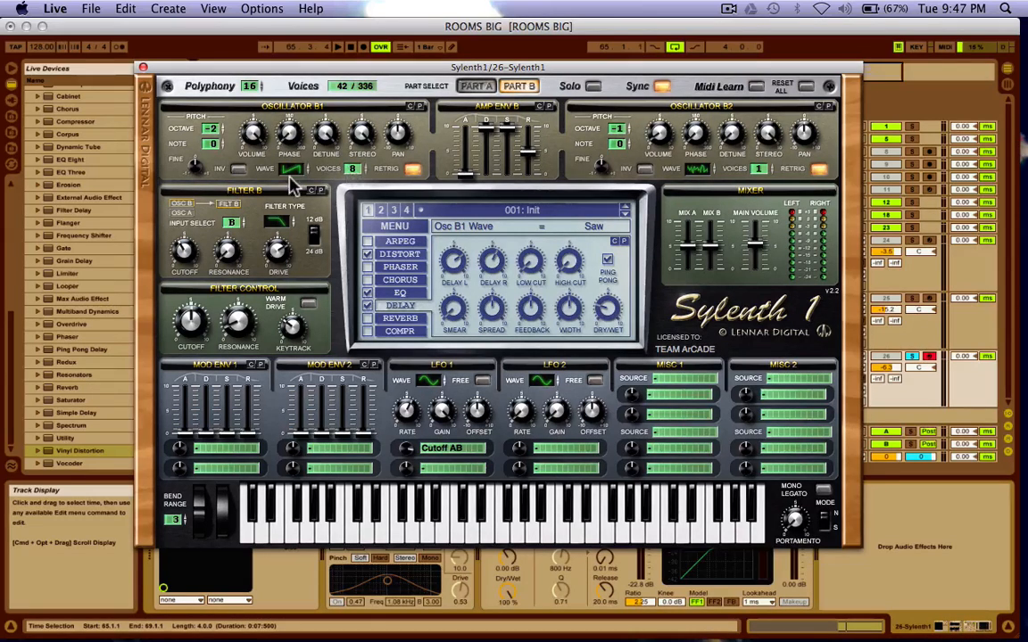
mouse_move(297, 174)
mouse_down()
mouse_move(299, 157)
mouse_move(294, 172)
mouse_up()
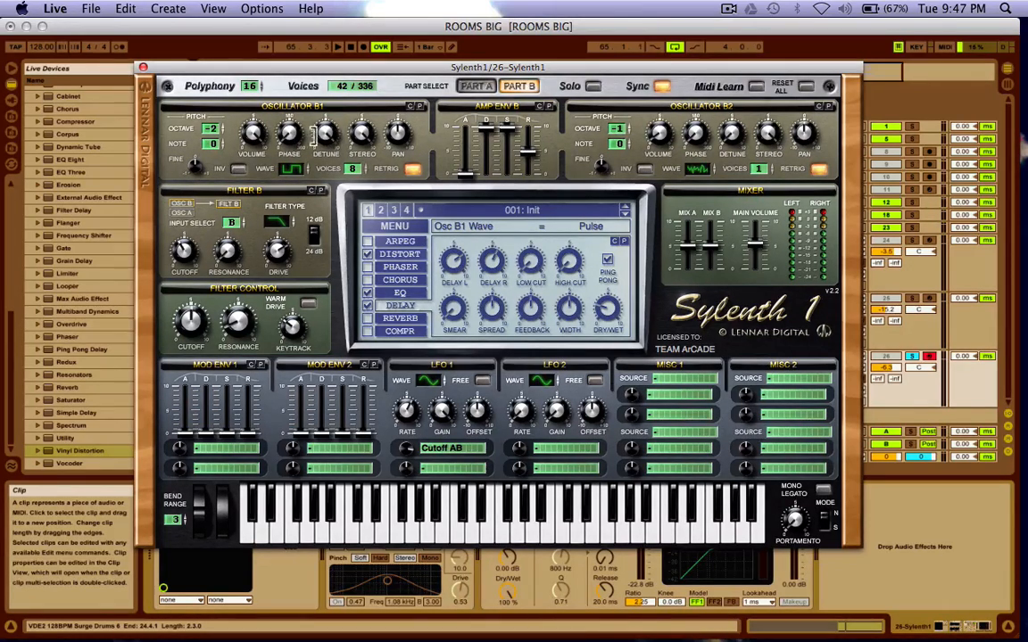
click(325, 133)
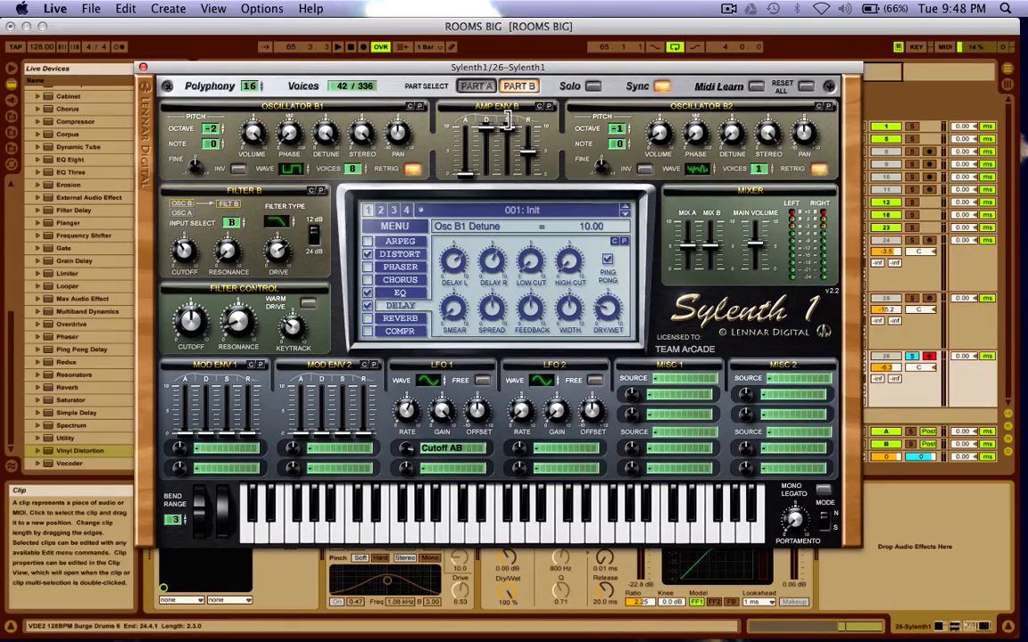
Step: Compare the Part A and Part B oscillator settings, and check oscillator B2's octave and waveform
click(476, 86)
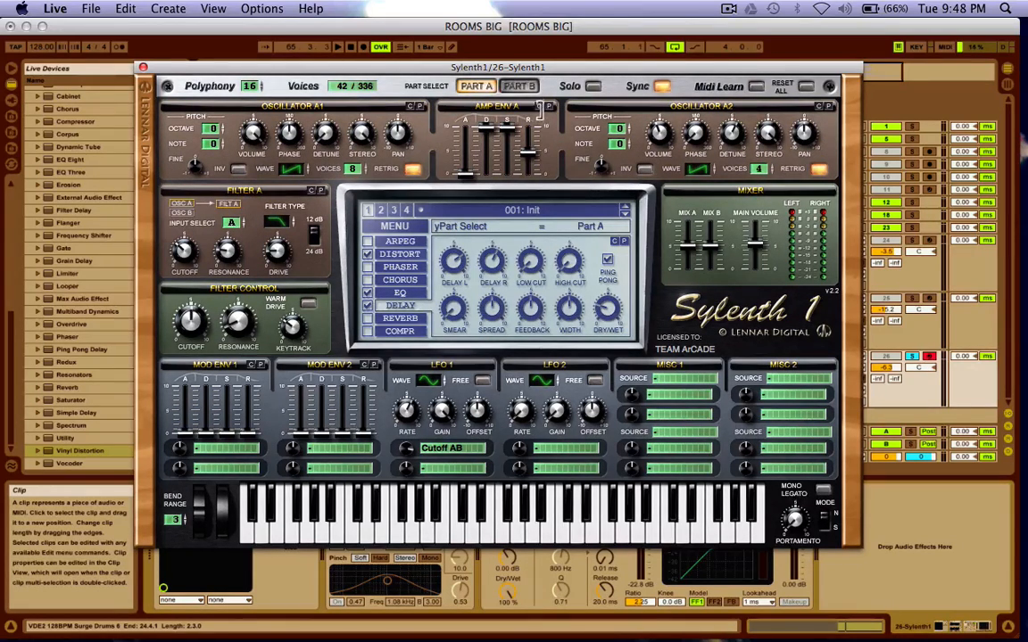
click(519, 86)
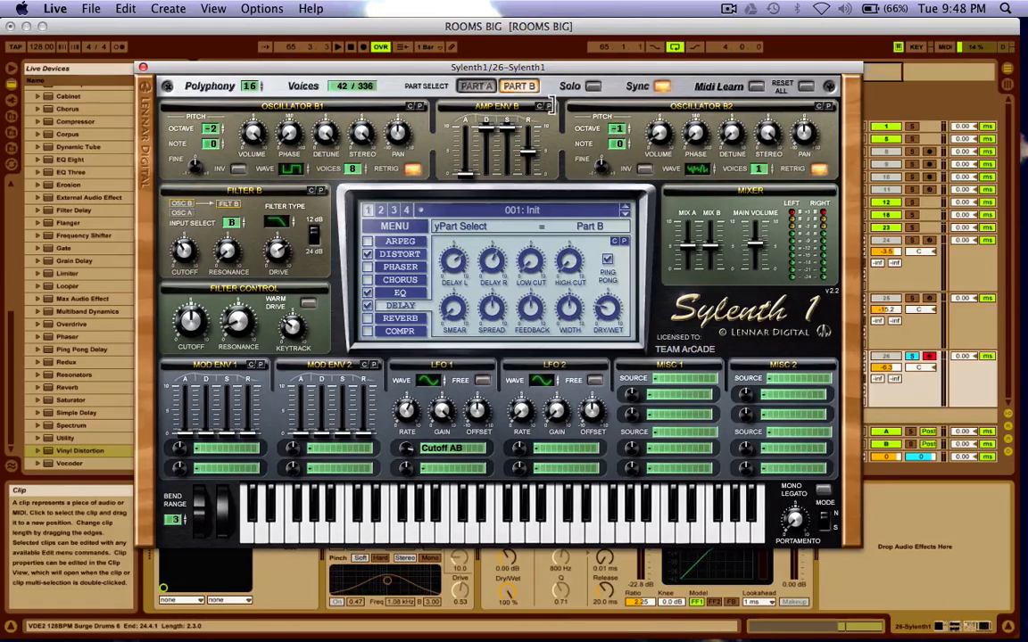
click(464, 86)
click(473, 85)
drag(618, 129, 618, 147)
click(700, 169)
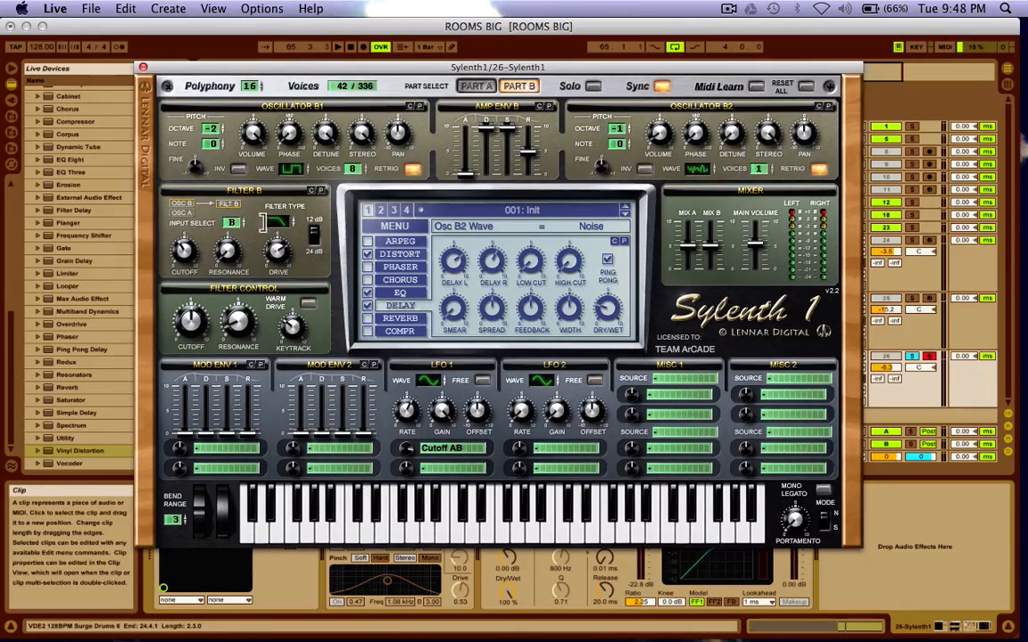
Step: Check Filter B's type, drive and cutoff settings
click(276, 222)
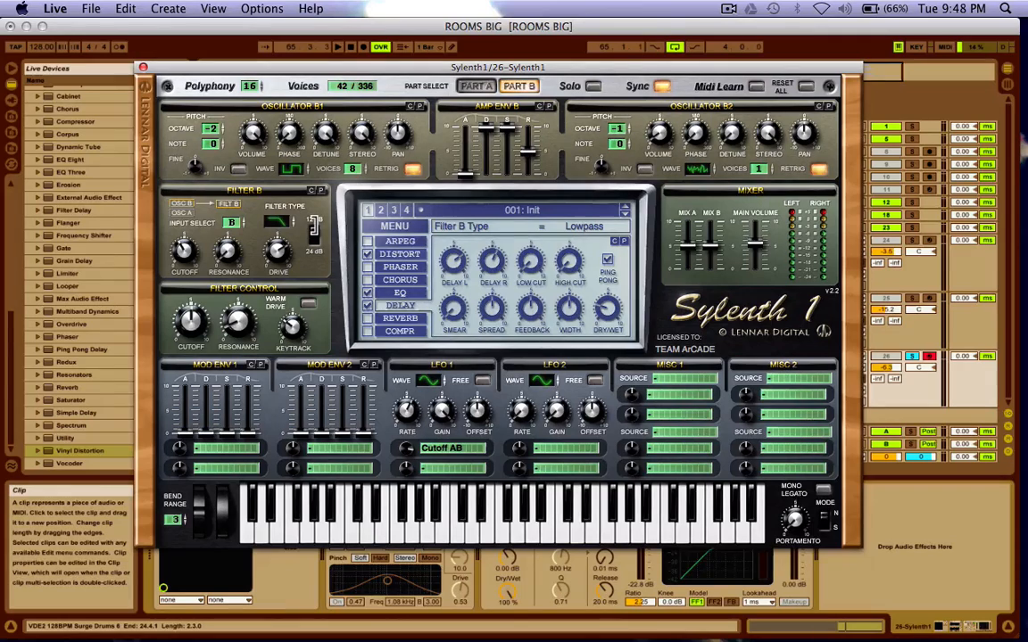
click(277, 250)
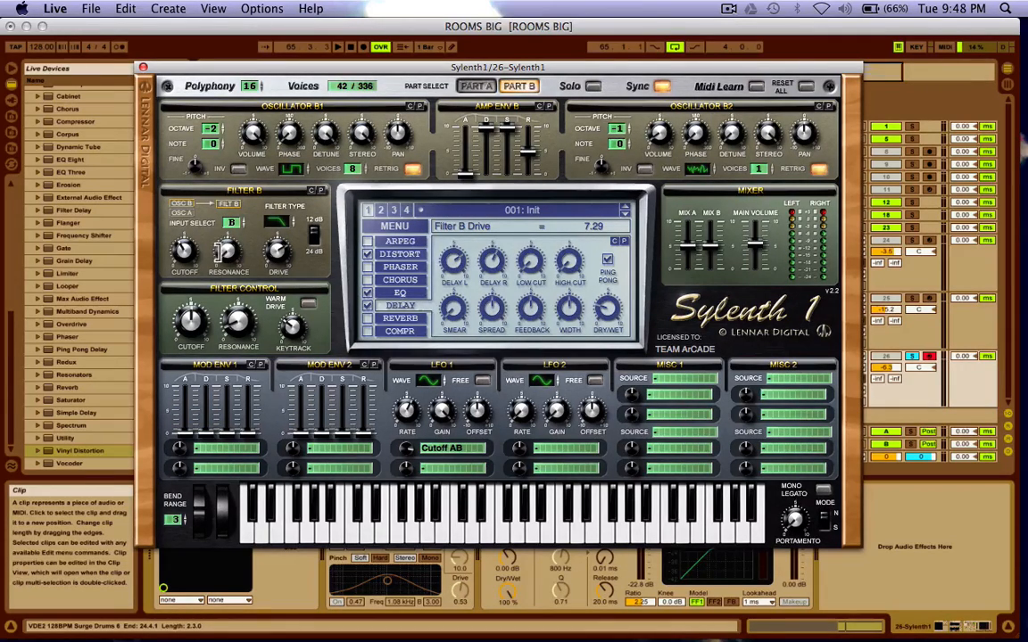
click(184, 251)
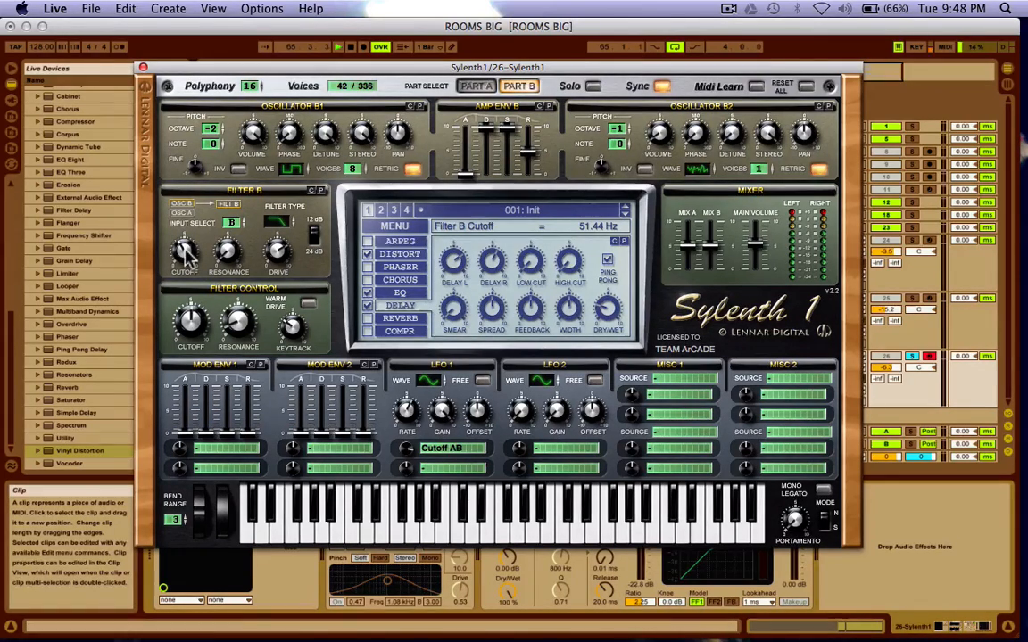
Step: Set oscillator B2's volume to 1.19 while auditioning the loop
key(space)
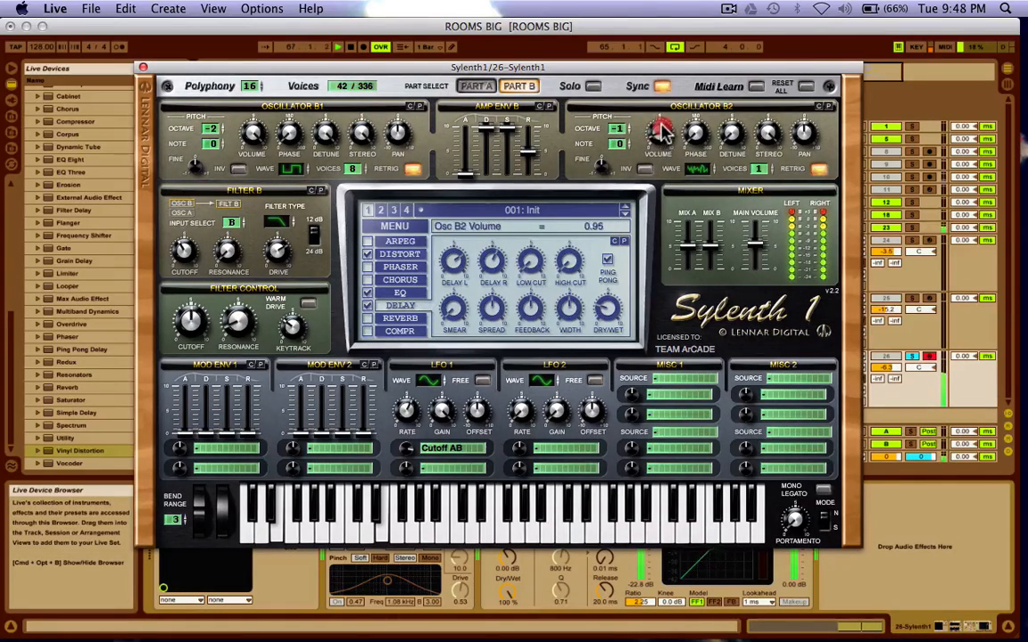
scroll(661, 130, up, 3)
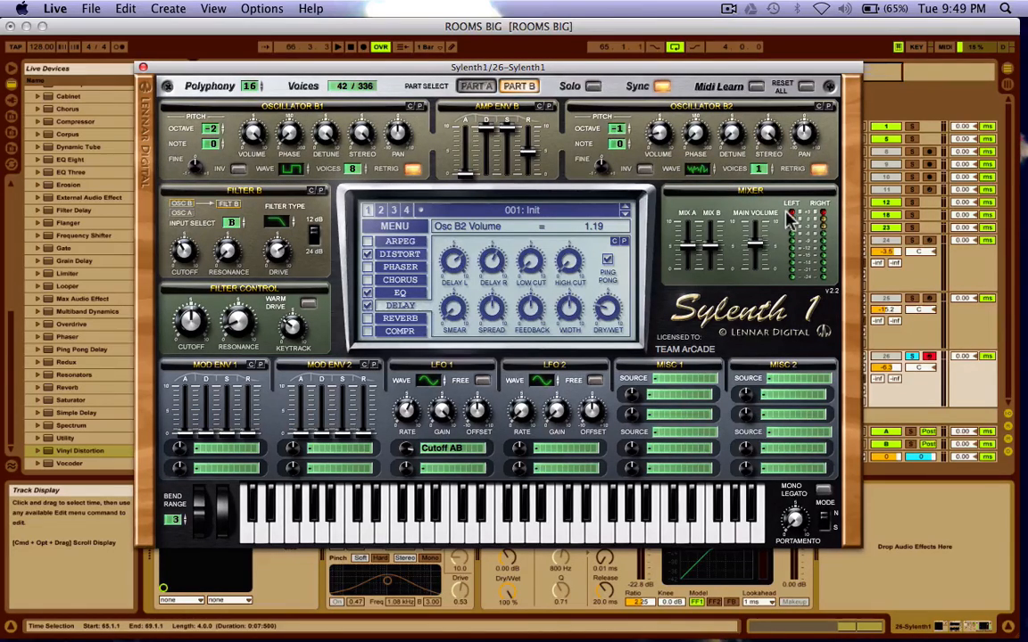
key(space)
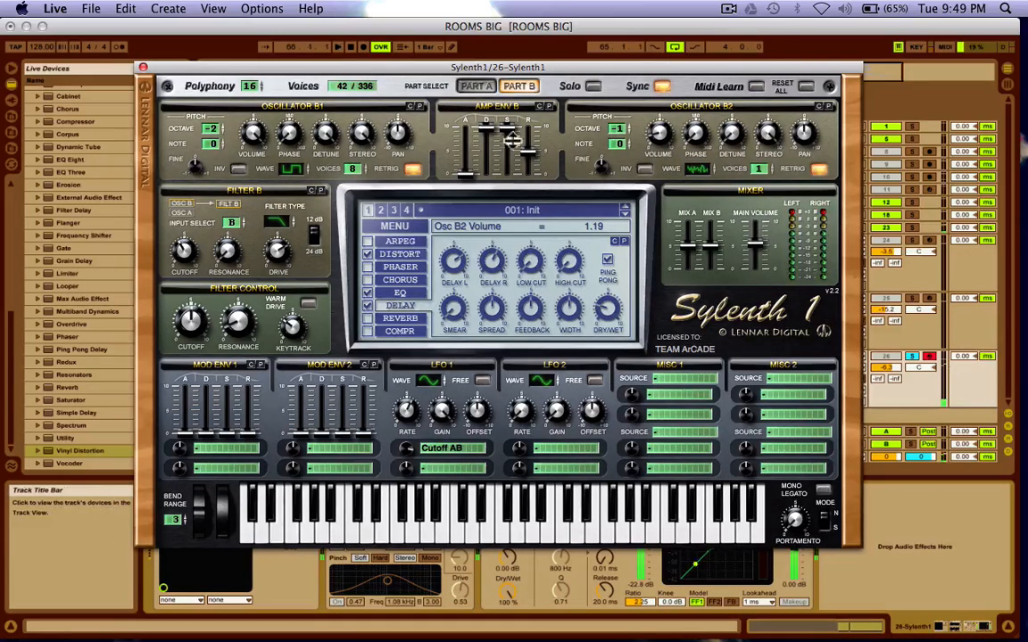
Step: Close the Sylenth1 editor, activate Vinyl Distortion on the bass track, and audition the loop
click(144, 69)
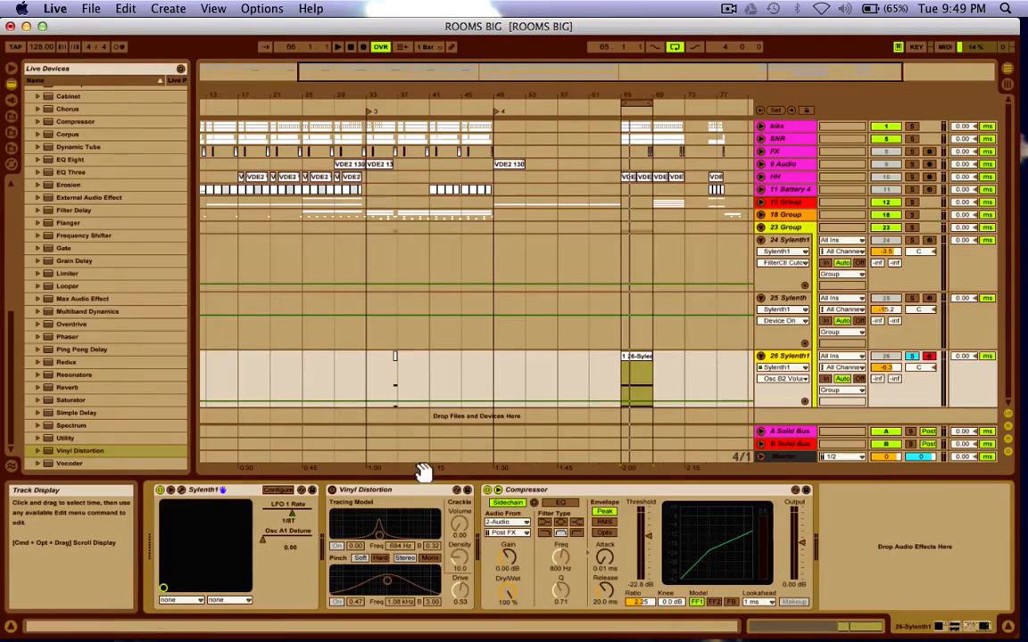
click(333, 490)
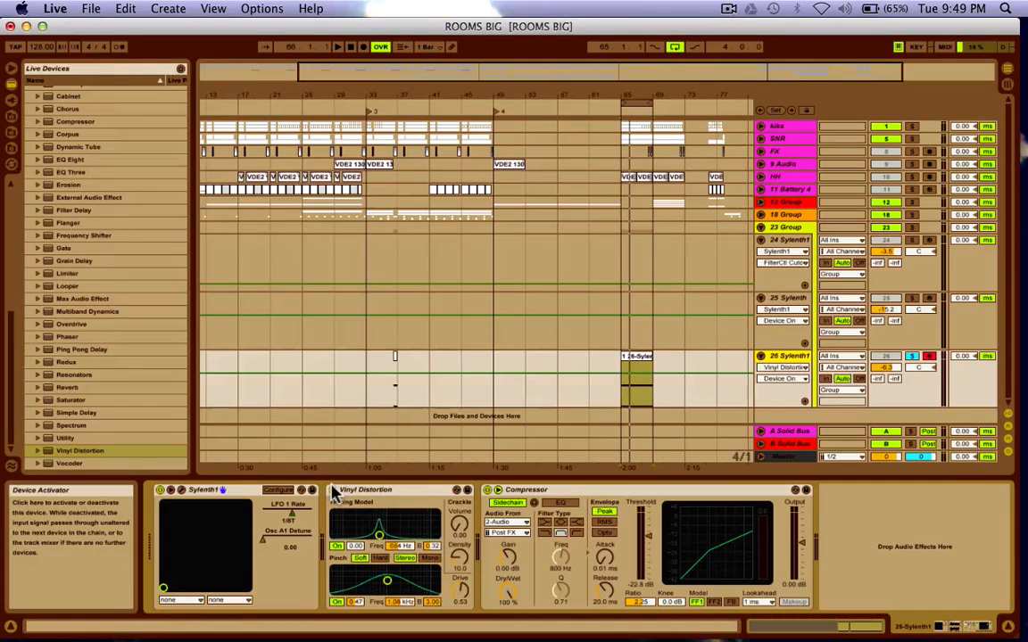
key(space)
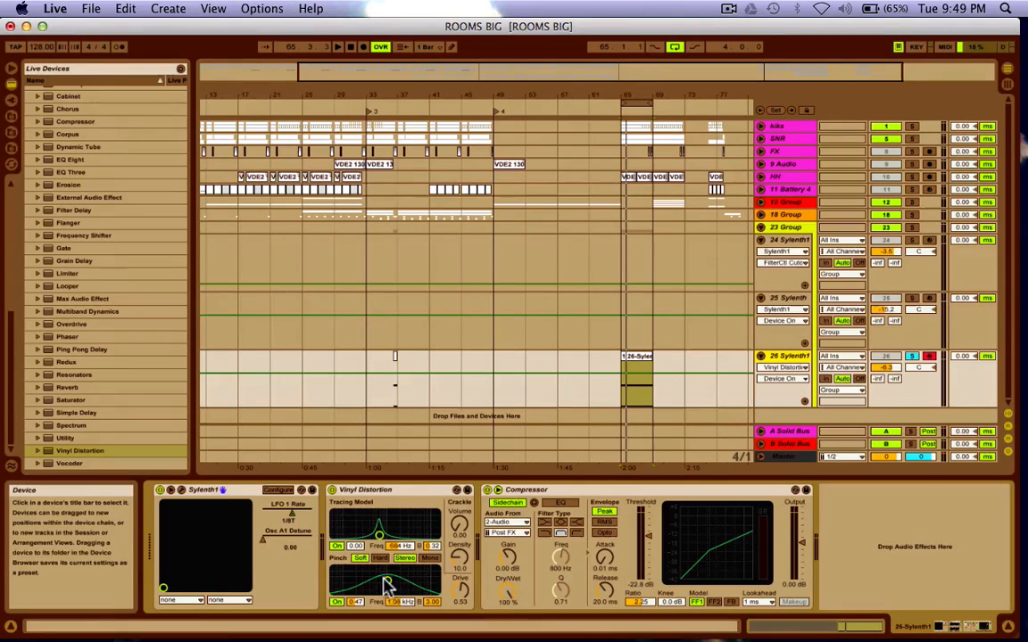
Step: Set Vinyl Distortion's Pinch band to a drive of 0.41 at a frequency of 1.13 kHz
click(367, 490)
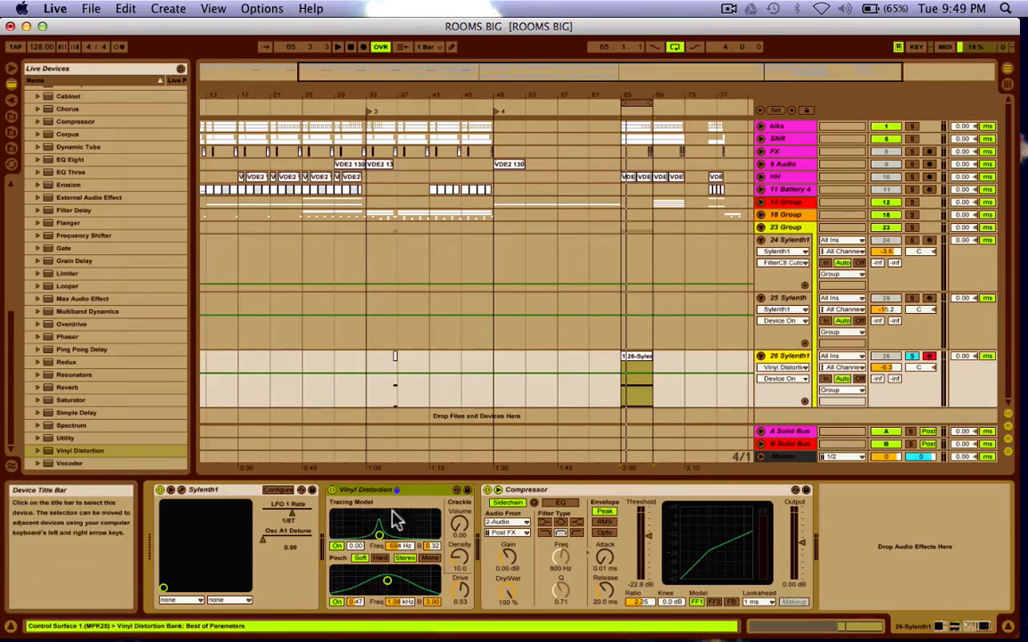
click(388, 583)
drag(388, 584, 388, 589)
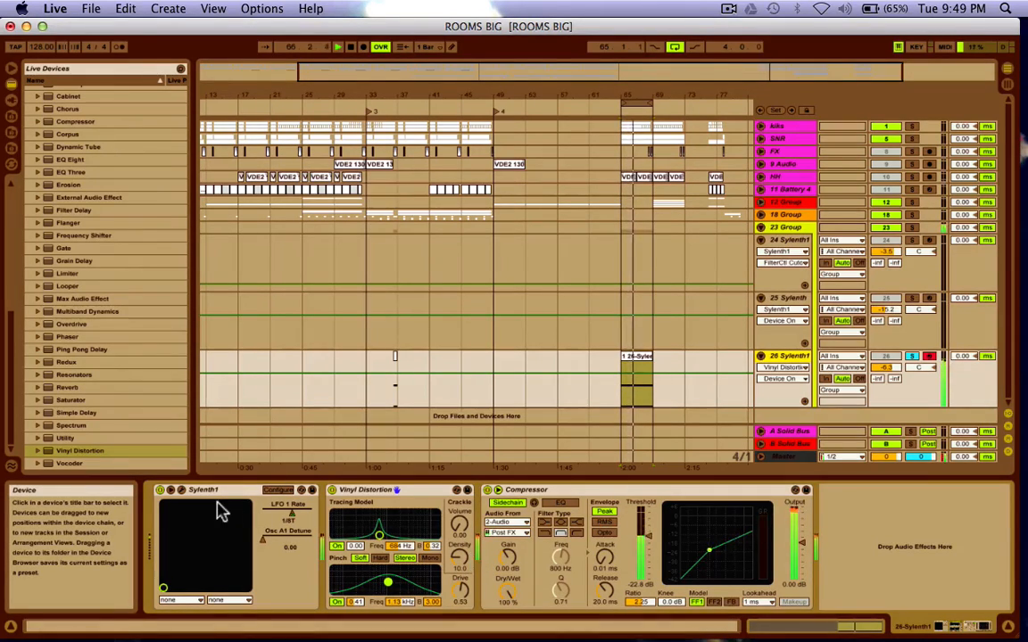
Step: Reopen the Sylenth1 editor, move it aside to show the track's device chain, and bring it back into view
click(181, 490)
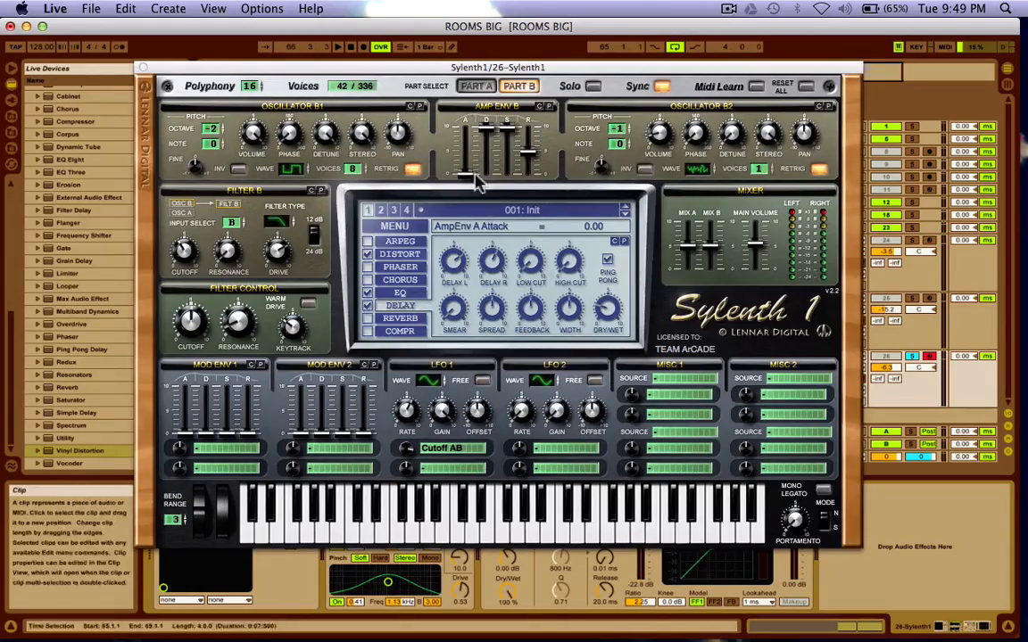
drag(390, 69, 757, 622)
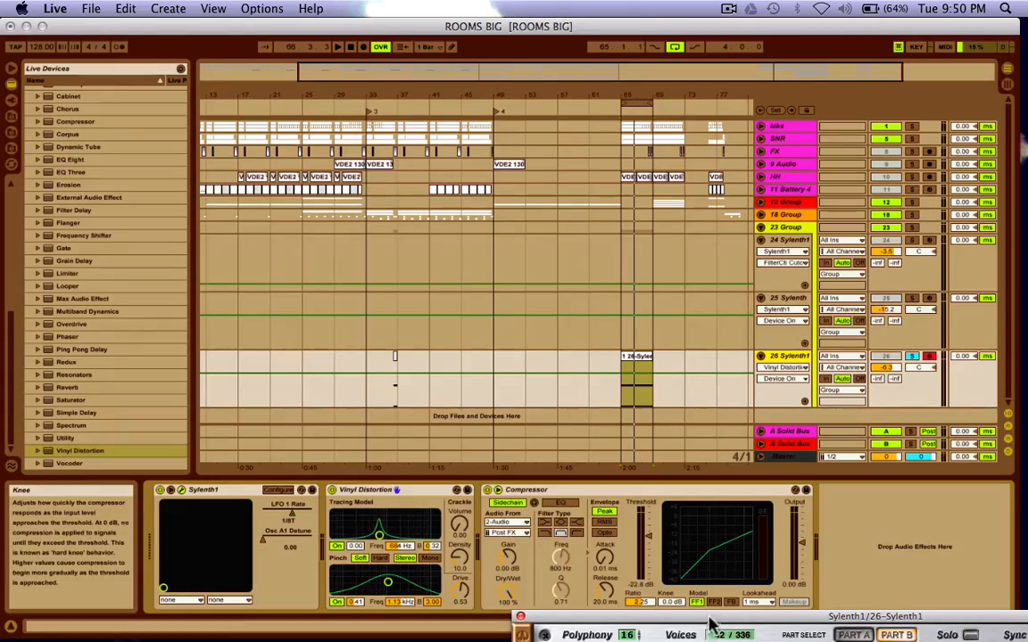
drag(678, 615, 276, 87)
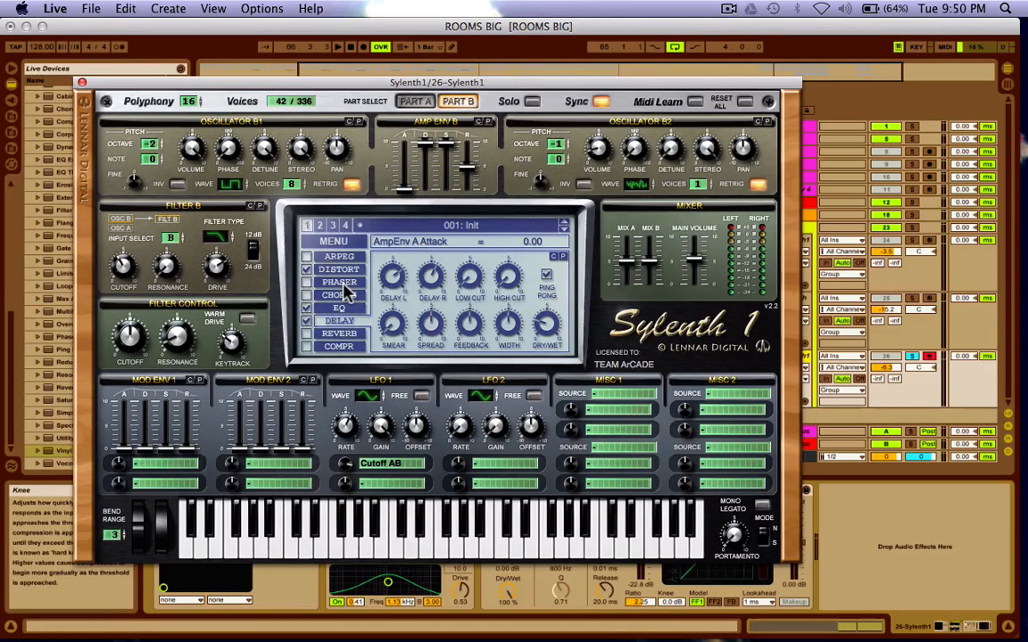
Step: Play the loop and set LFO 1's waveform to Saw, trying Ramp for comparison
key(space)
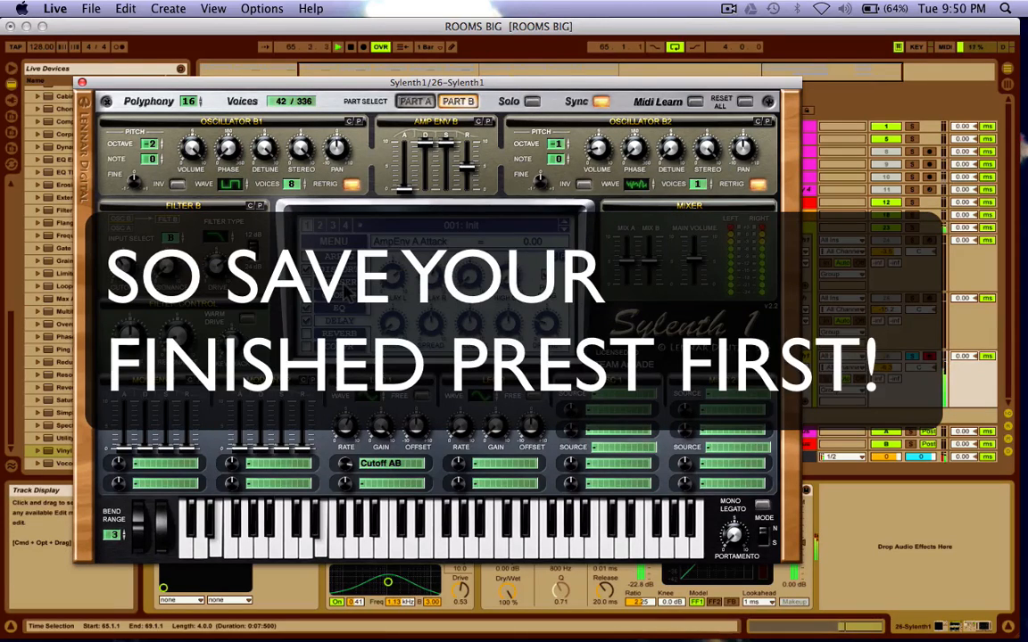
click(378, 378)
drag(378, 378, 378, 399)
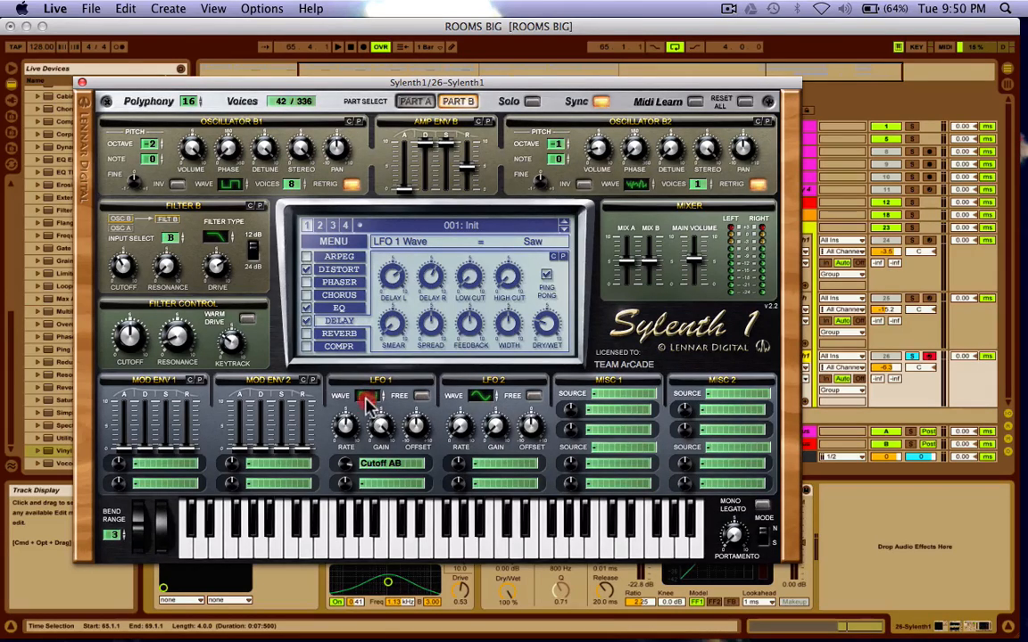
drag(369, 400, 370, 406)
click(371, 399)
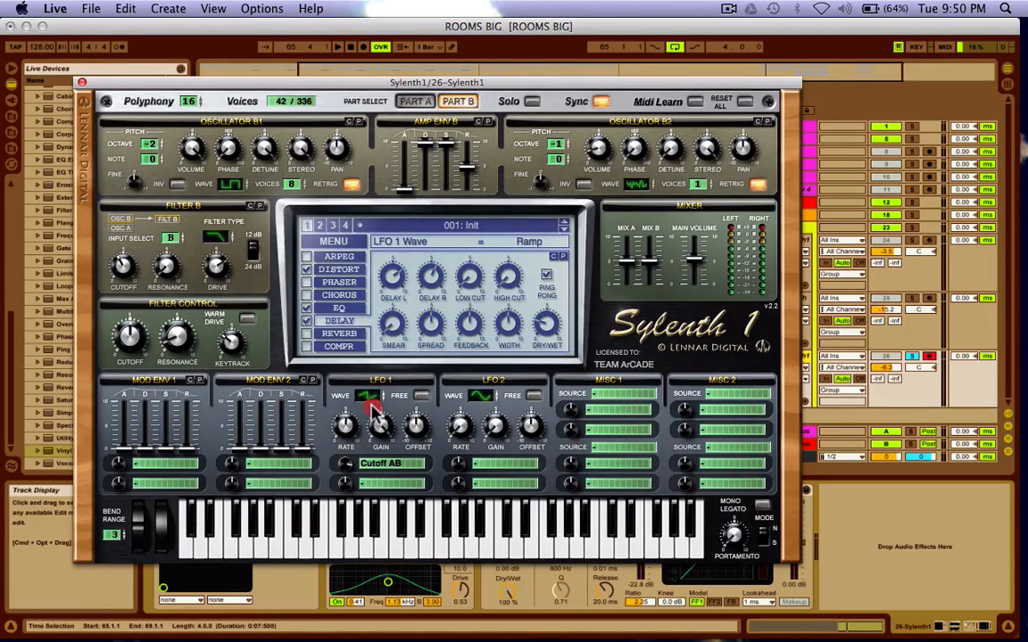
click(372, 401)
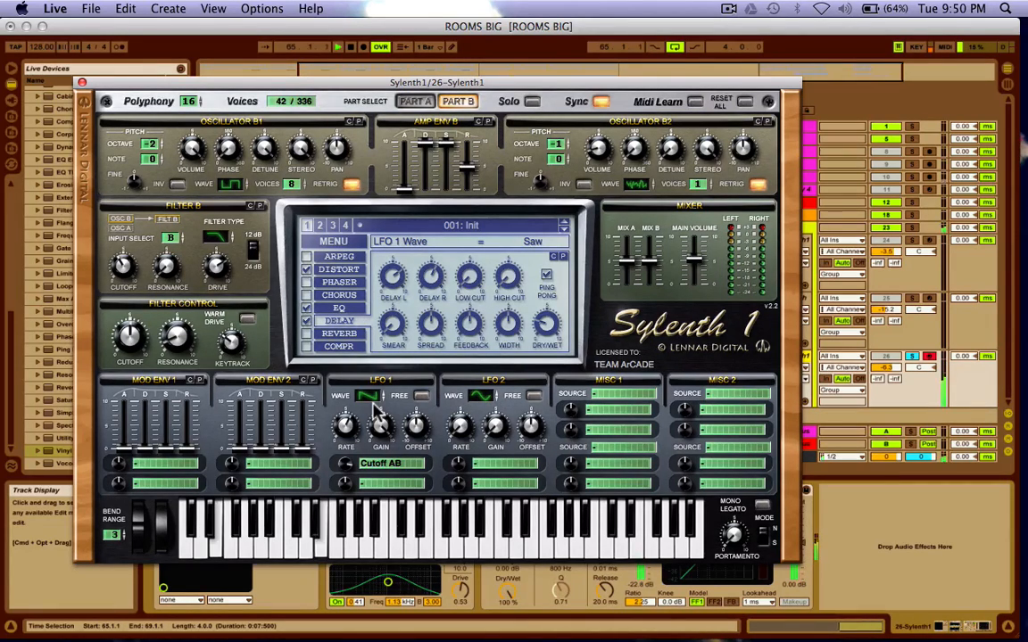
Step: Change Sylenth1's distortion type to OverDrive with an amount of 10 and adjust its dry/wet mix
click(333, 271)
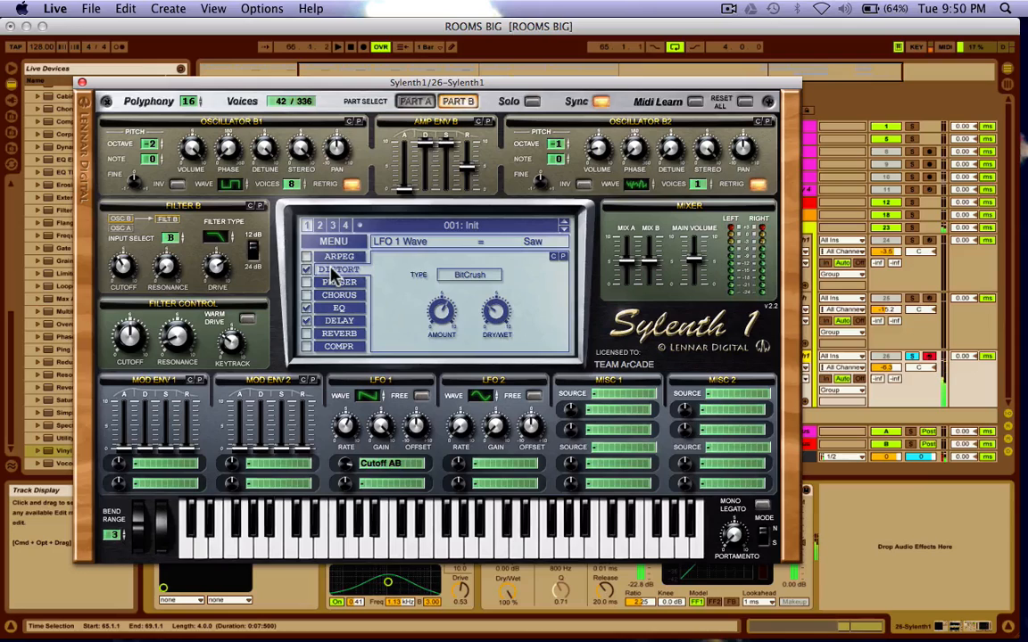
click(465, 275)
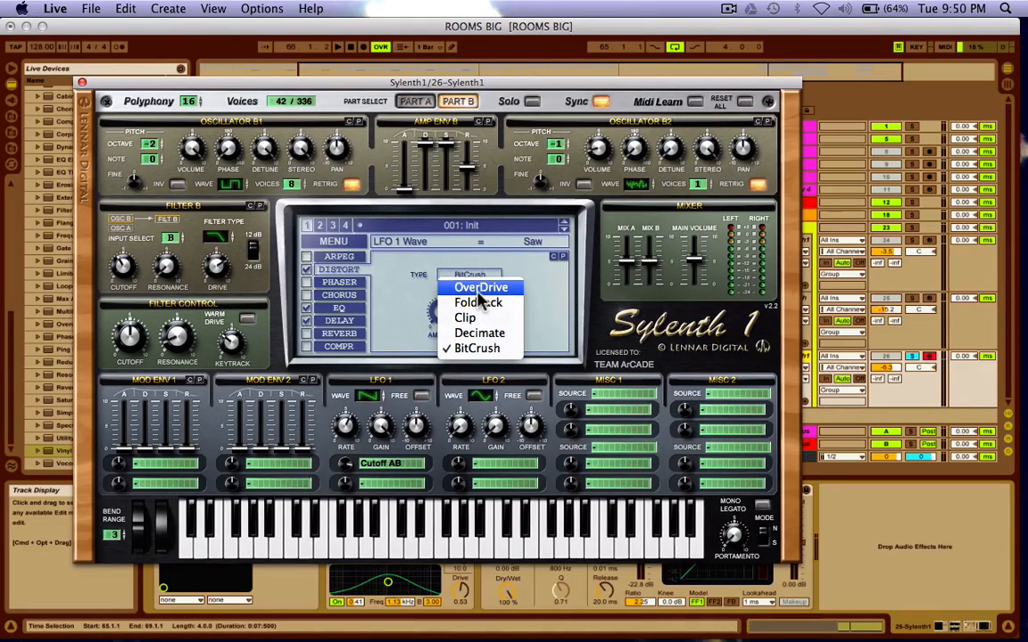
click(476, 286)
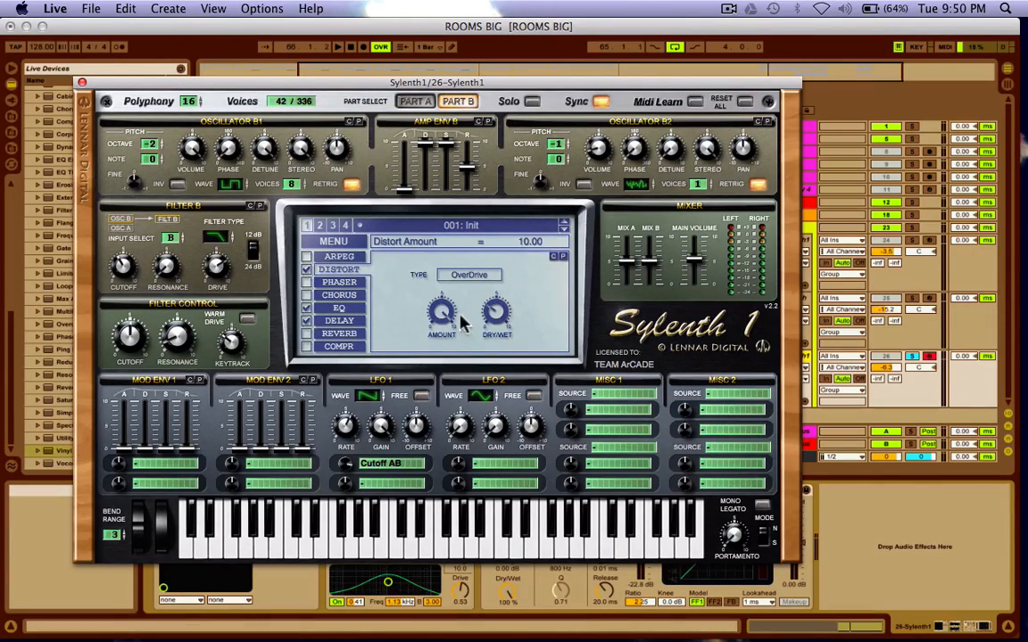
drag(496, 309, 455, 288)
Step: Lower Sylenth1's main volume to 4.31 during playback
click(696, 265)
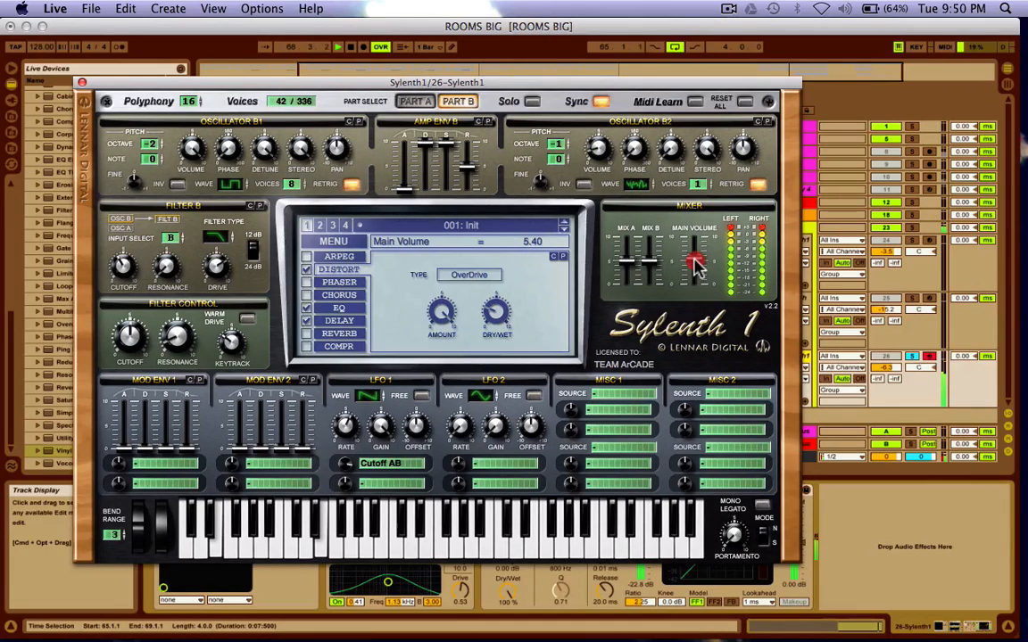
drag(696, 266, 698, 282)
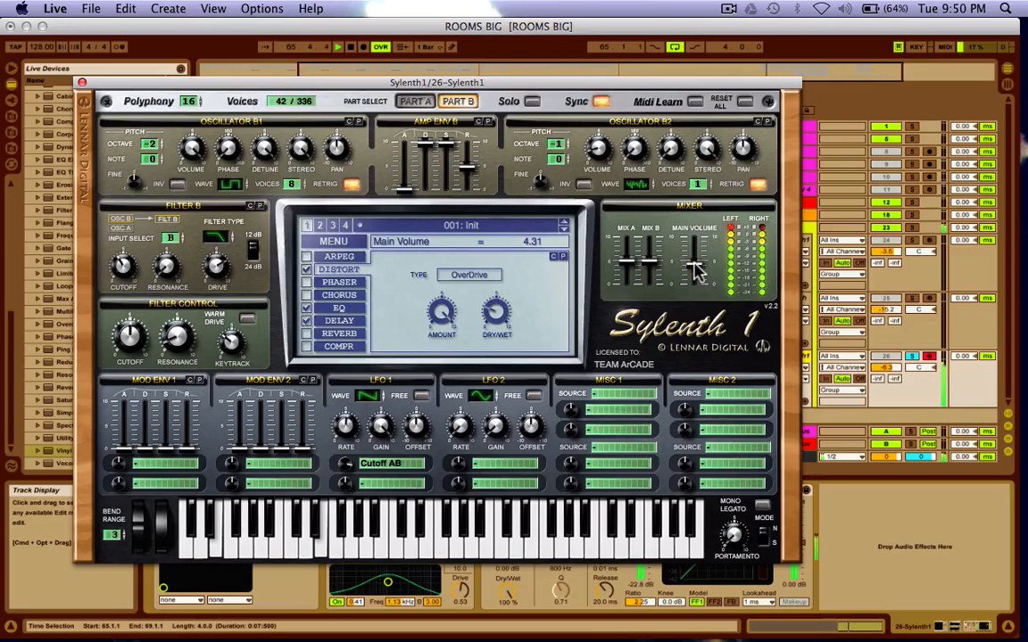
Step: Dip the mixer's main volume to 3.74 during playback and bring it up to 4.60
drag(695, 267, 697, 277)
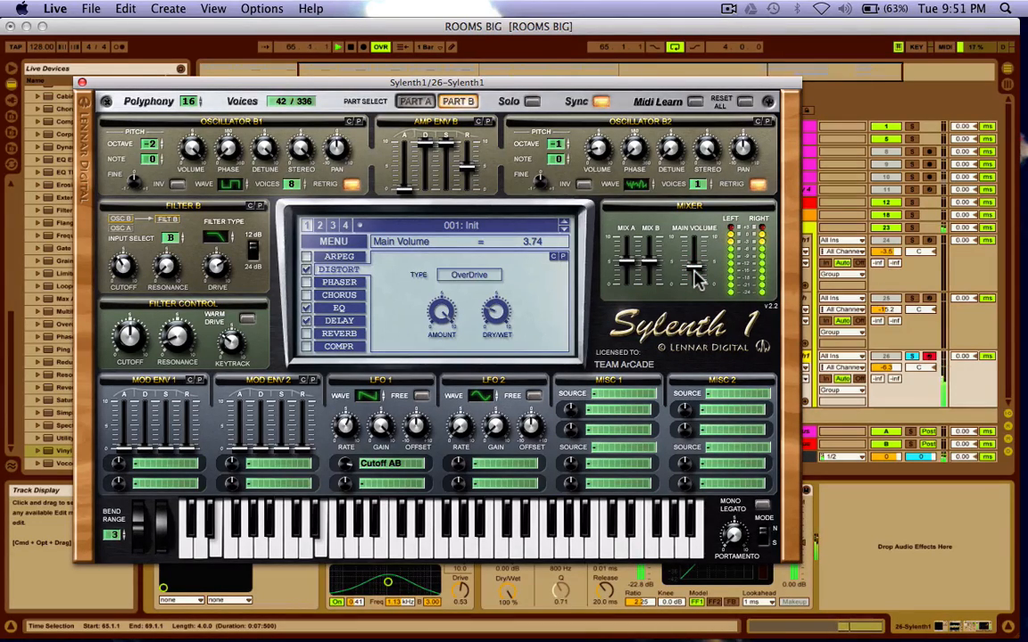
drag(697, 278, 695, 261)
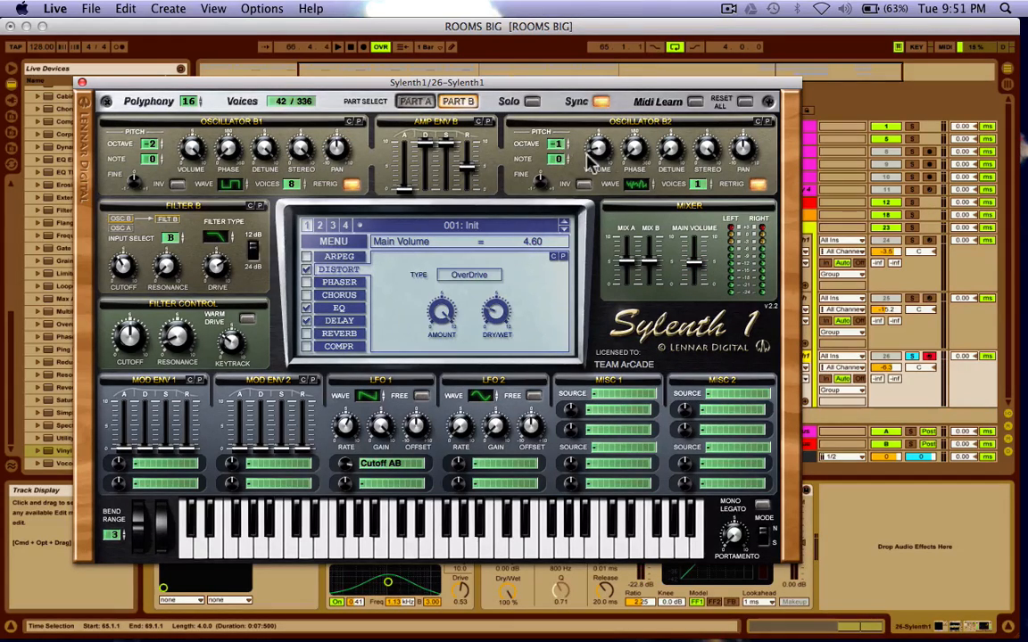
Step: Set oscillator B2's volume to 6.67, after trying it at 2.29, and its phase to 180 degrees
mouse_move(601, 146)
mouse_down()
mouse_move(601, 156)
mouse_move(604, 140)
mouse_up()
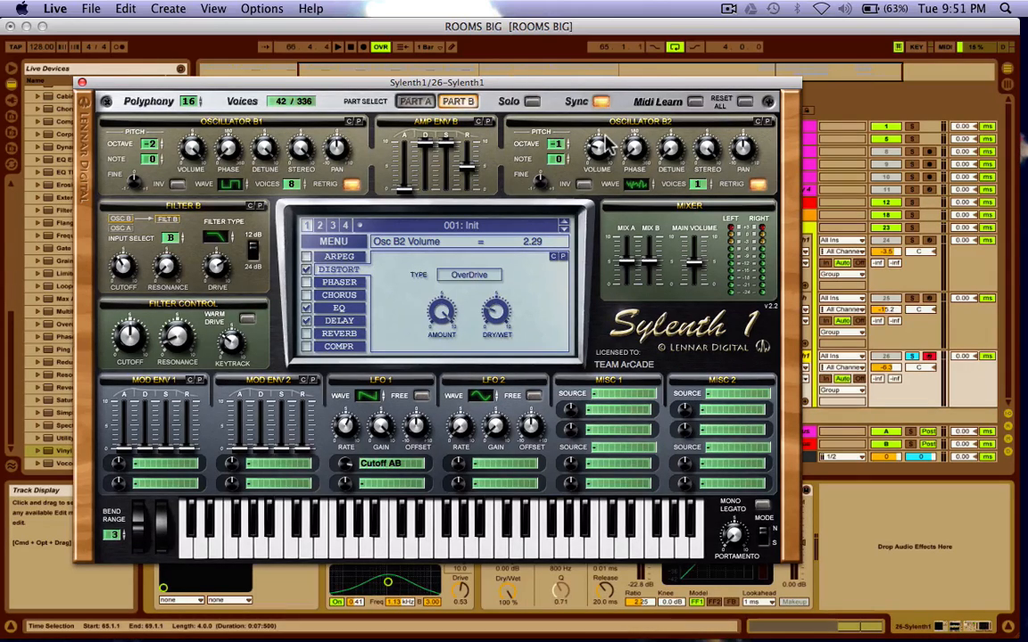
drag(605, 145, 644, 153)
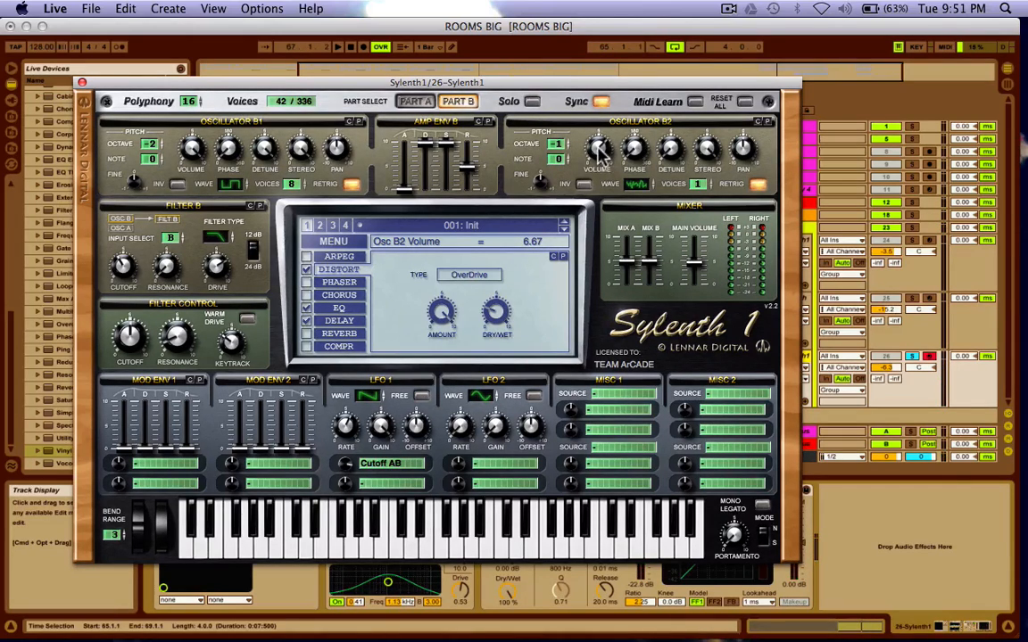
drag(635, 147, 635, 66)
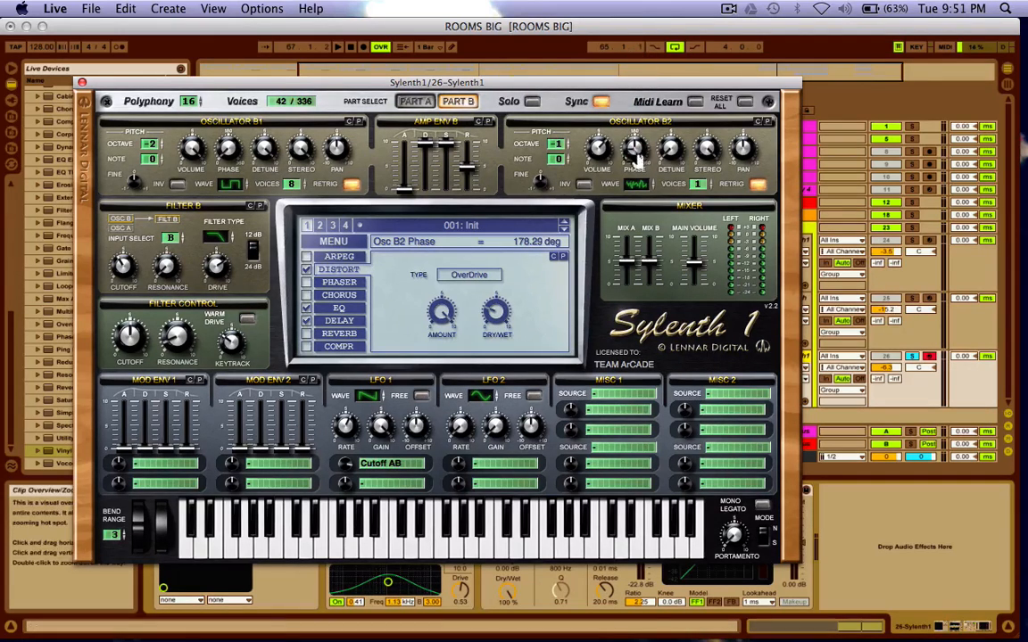
Step: Play the loop and shorten amp envelope B's decay to about 2.59, with attack at 0.00 and sustain at 10.00
key(space)
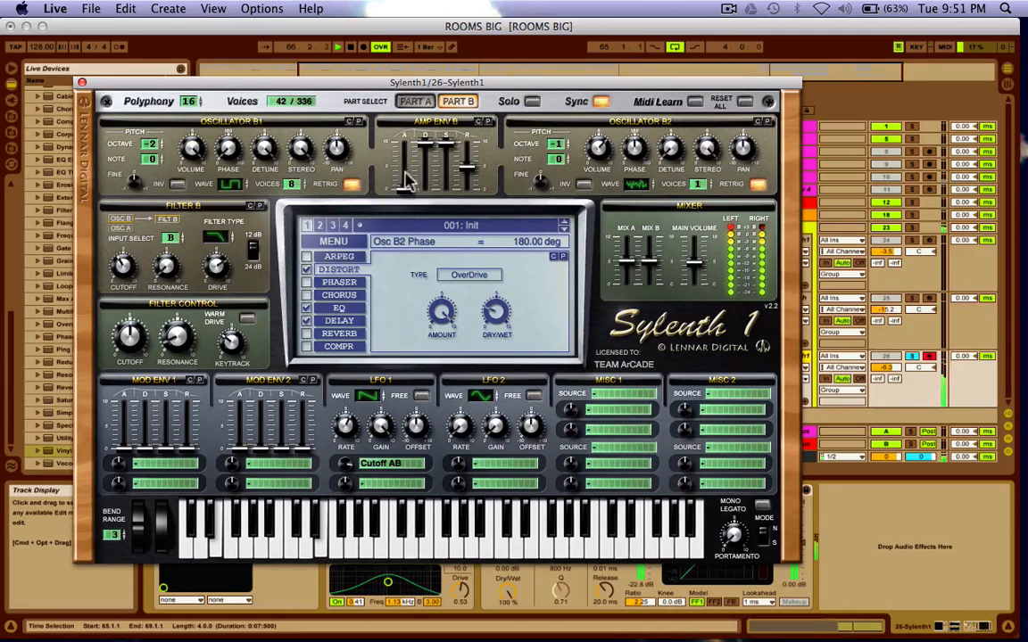
mouse_move(406, 190)
mouse_down()
mouse_move(403, 131)
mouse_move(409, 193)
mouse_up()
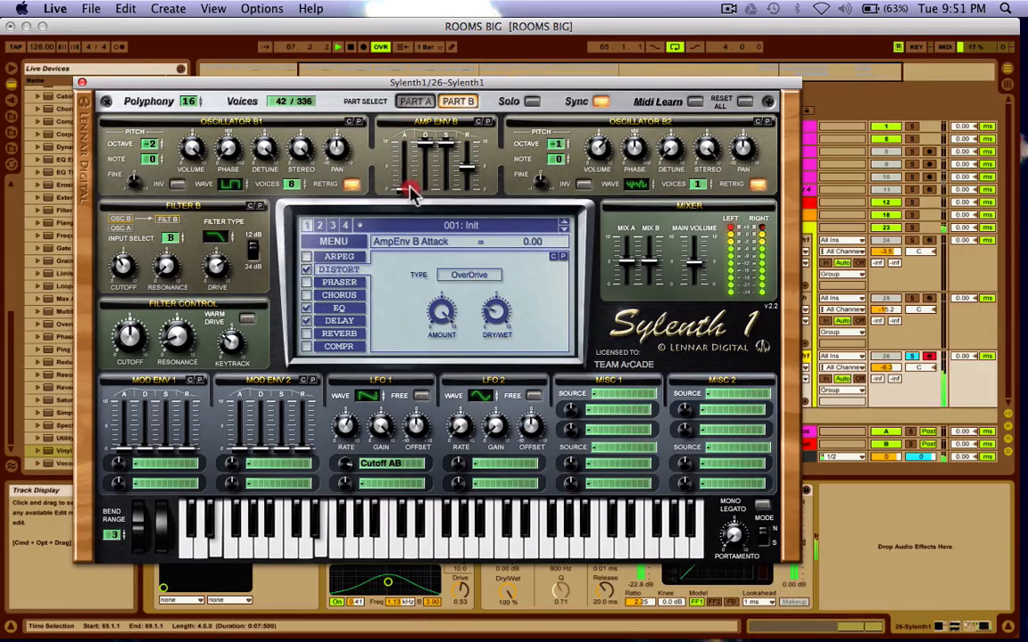
drag(426, 142, 425, 165)
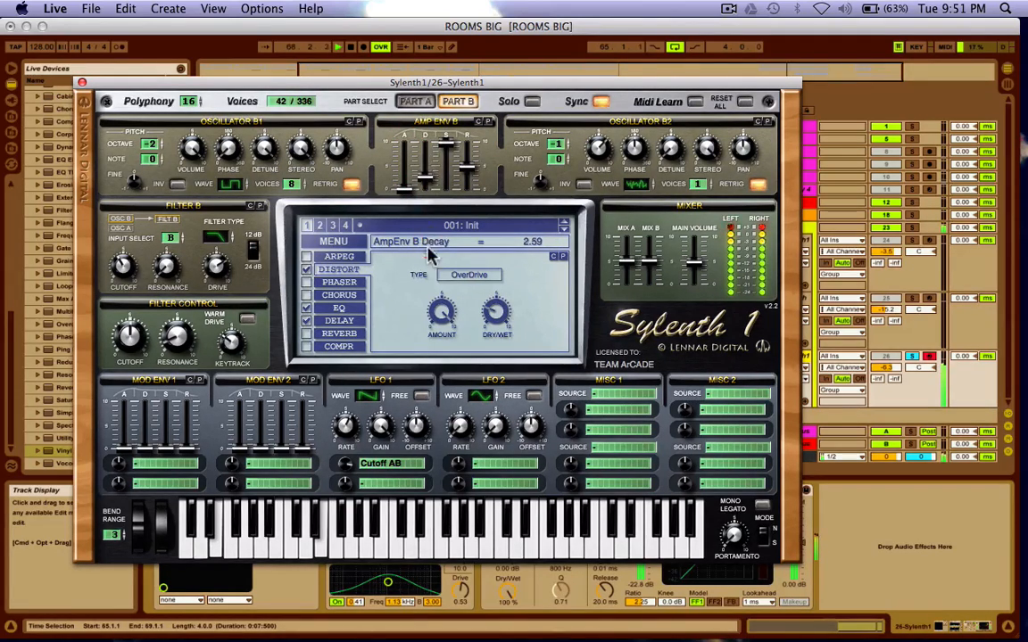
click(446, 142)
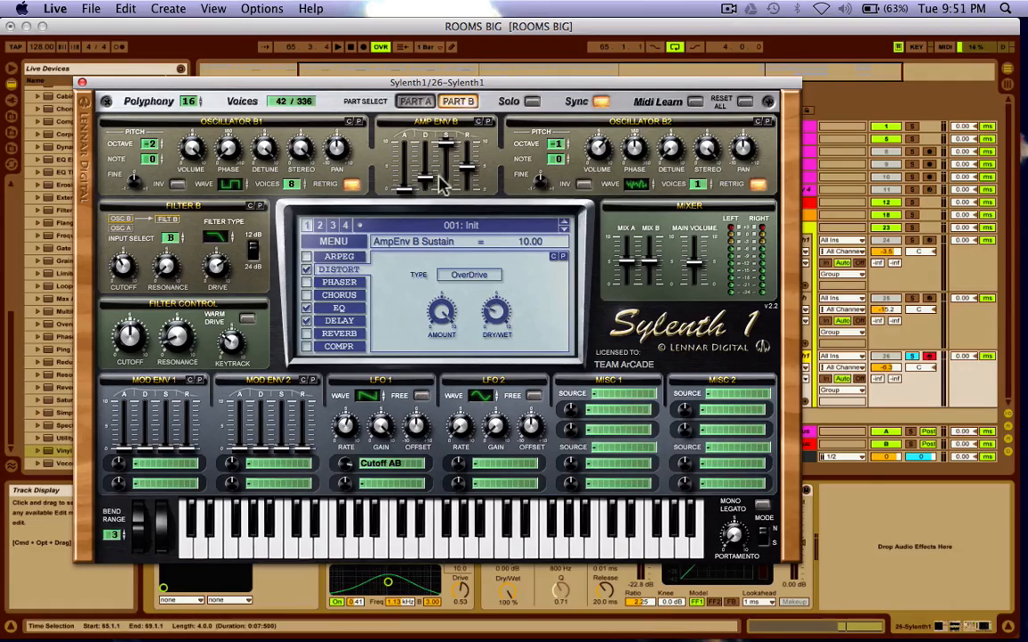
drag(425, 178, 425, 187)
Step: Switch to Part A and shorten amp envelope A's decay to 2.36 while the loop plays
click(426, 103)
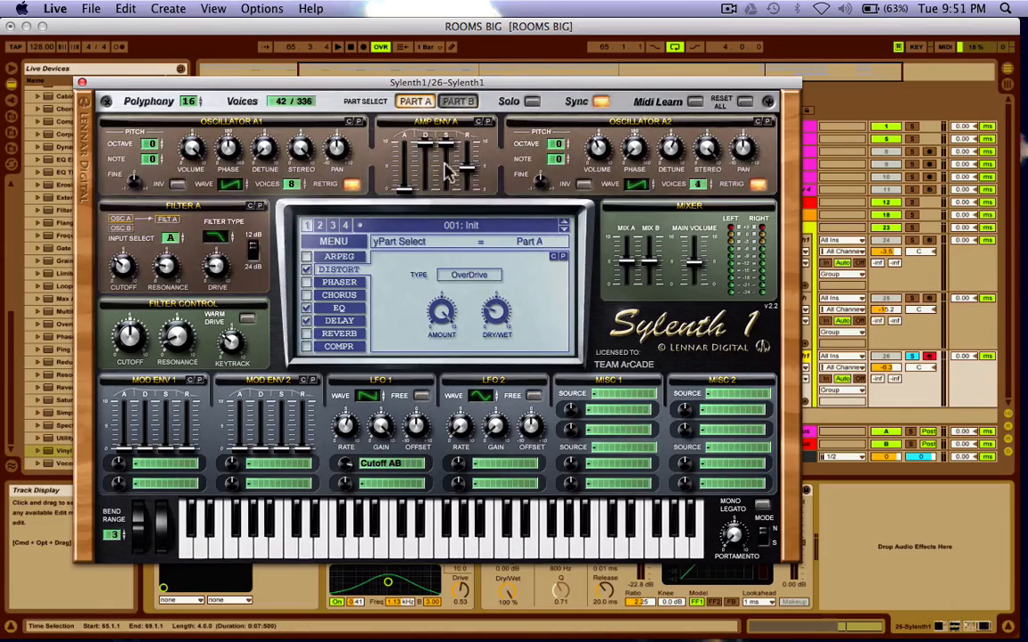
drag(425, 134, 426, 228)
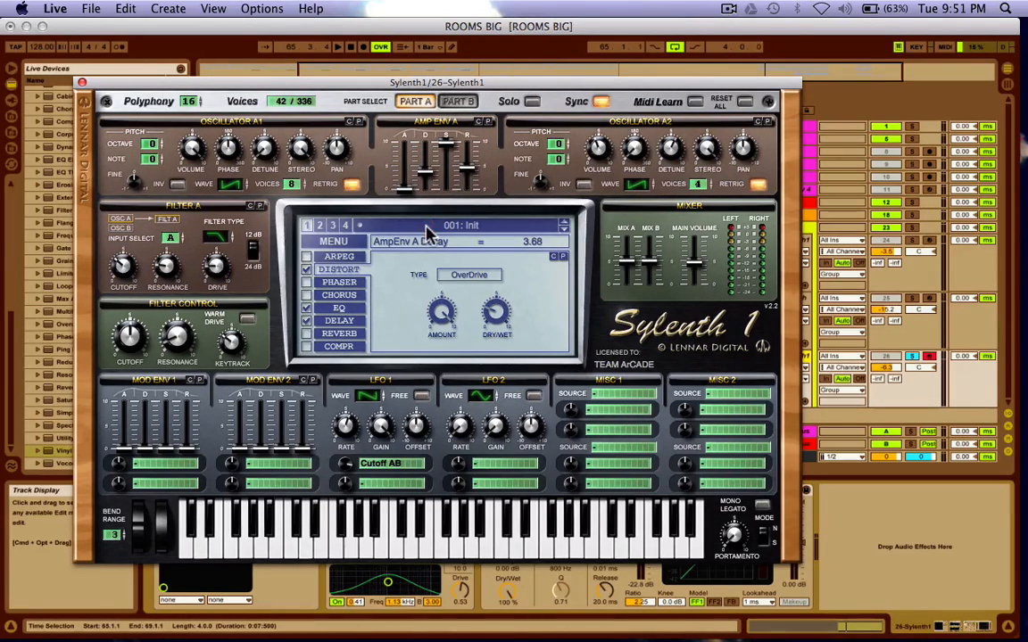
drag(425, 173, 431, 196)
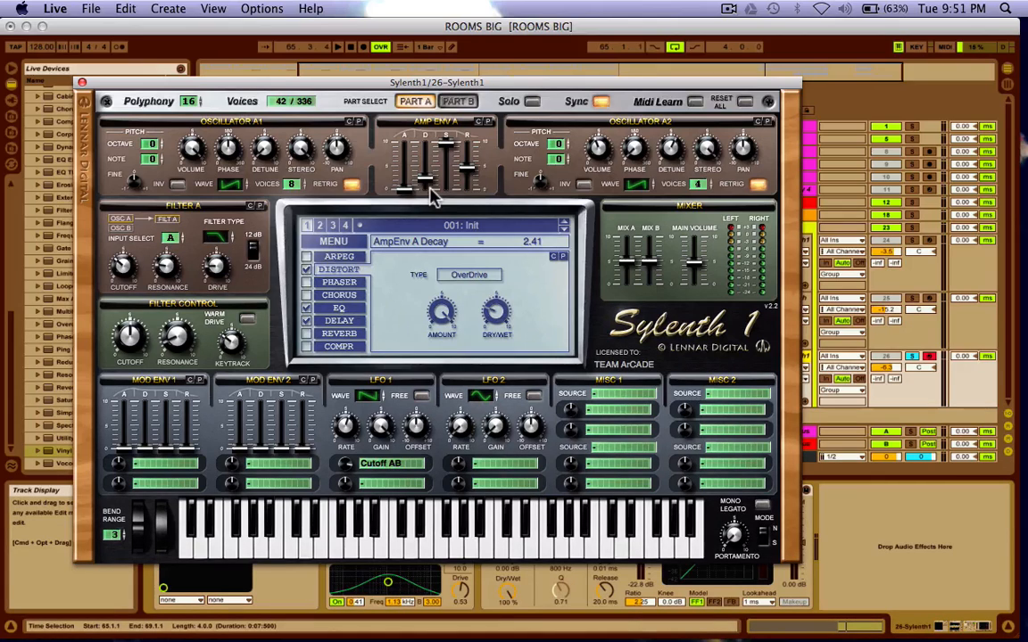
key(space)
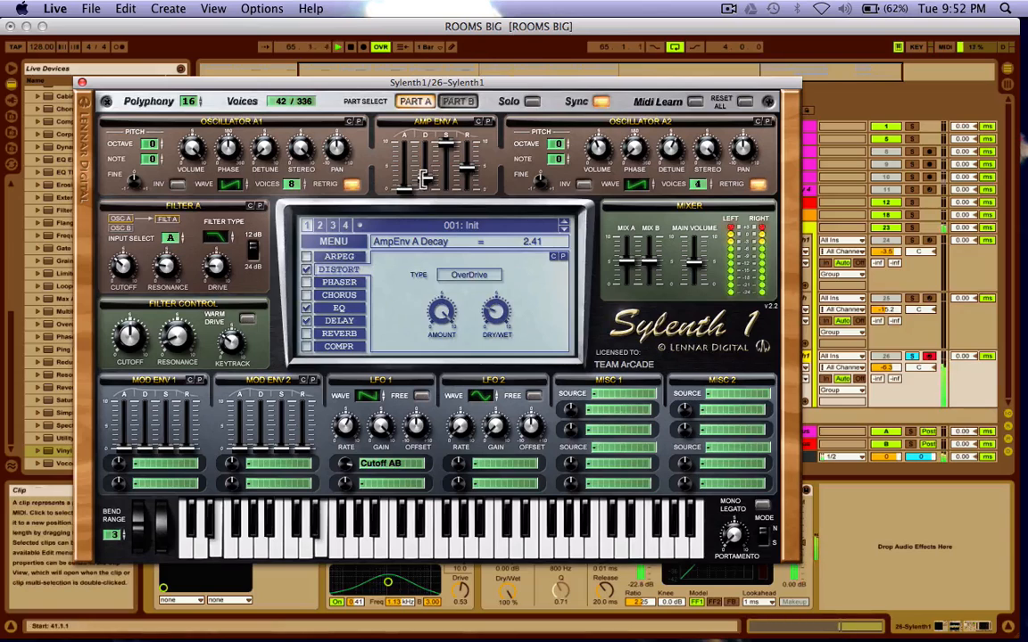
mouse_move(423, 179)
mouse_down()
mouse_move(423, 207)
mouse_move(428, 89)
mouse_move(438, 201)
mouse_move(435, 163)
mouse_move(438, 177)
mouse_up()
Step: Try Pitch AB as LFO 1's second modulation destination, vary its settings, and clear the destination again
click(380, 481)
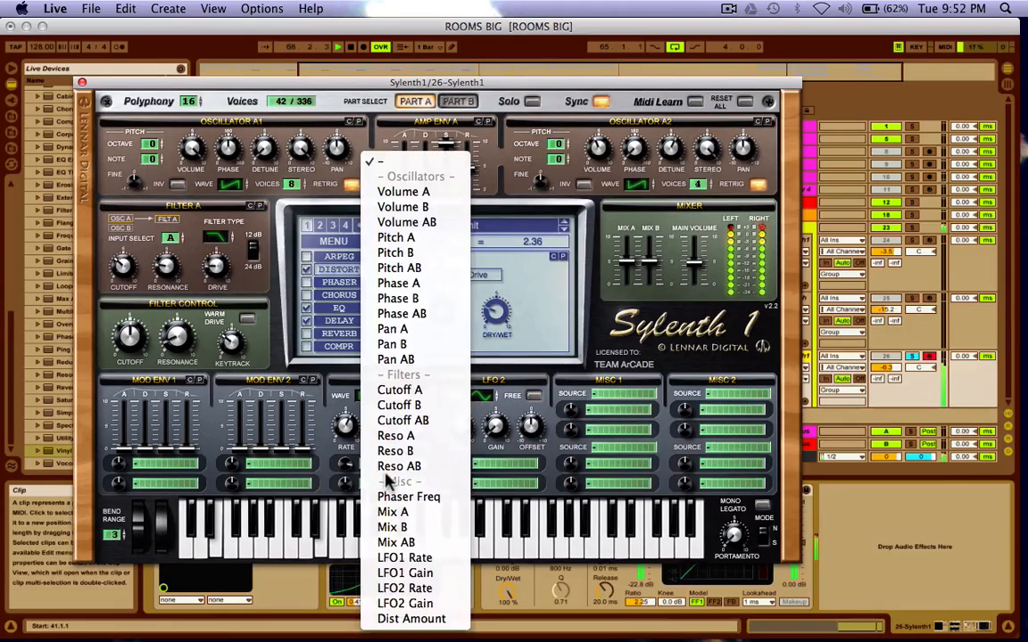
click(410, 268)
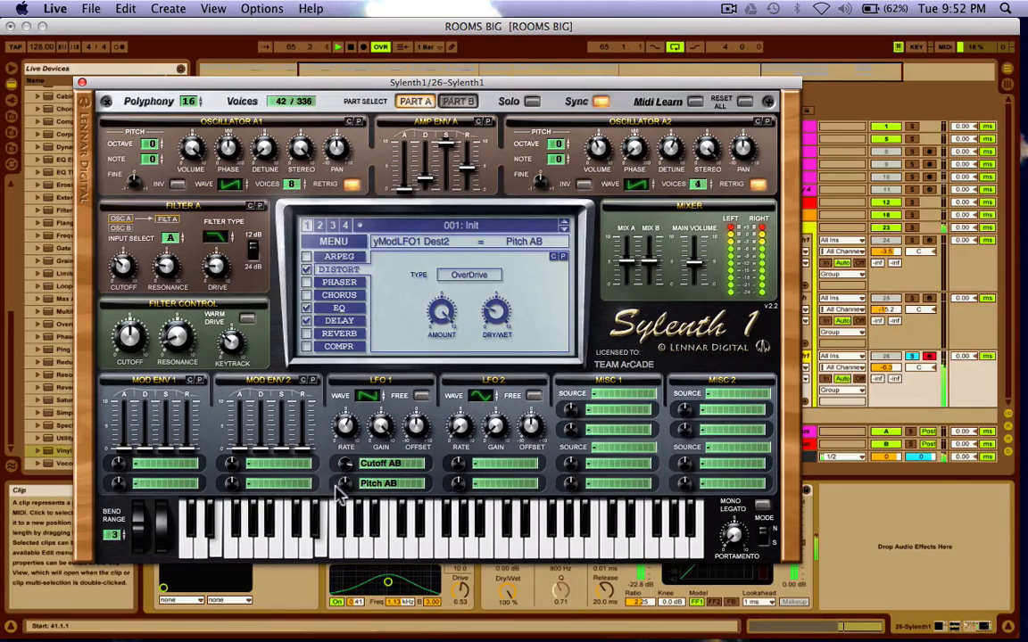
drag(347, 434, 379, 482)
click(379, 482)
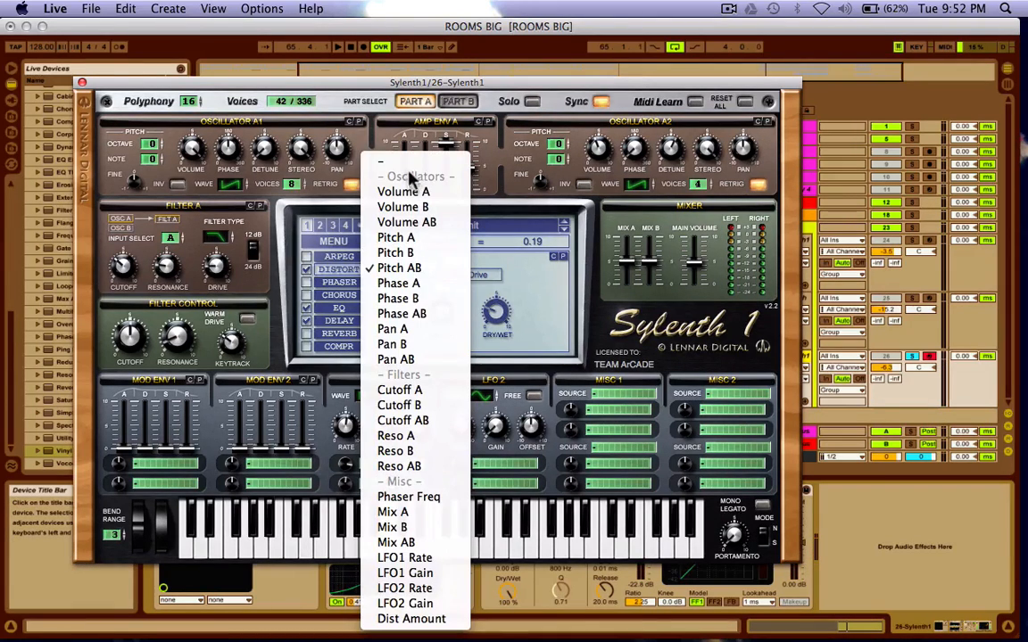
click(402, 420)
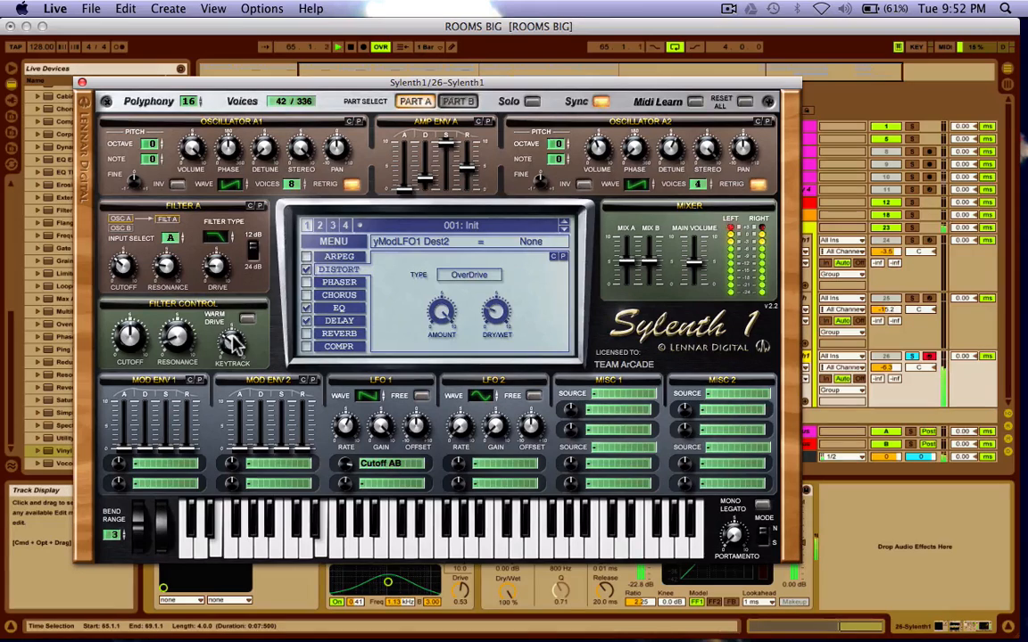
Step: Try the filter control's keytrack at 4.57 and 10.00 and reset it to 0.00
drag(232, 341, 234, 319)
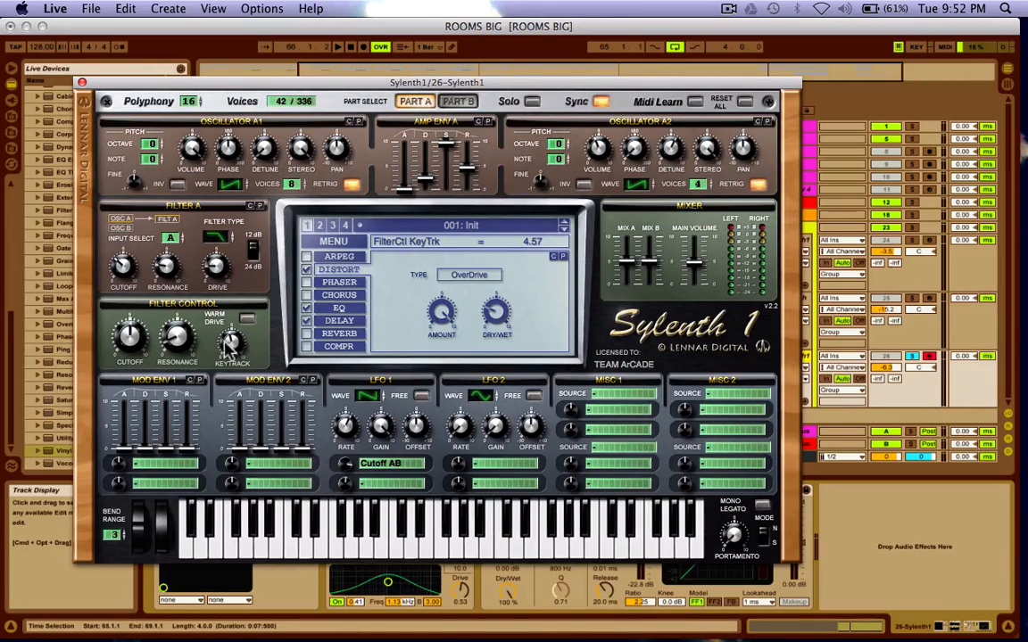
drag(230, 348, 234, 194)
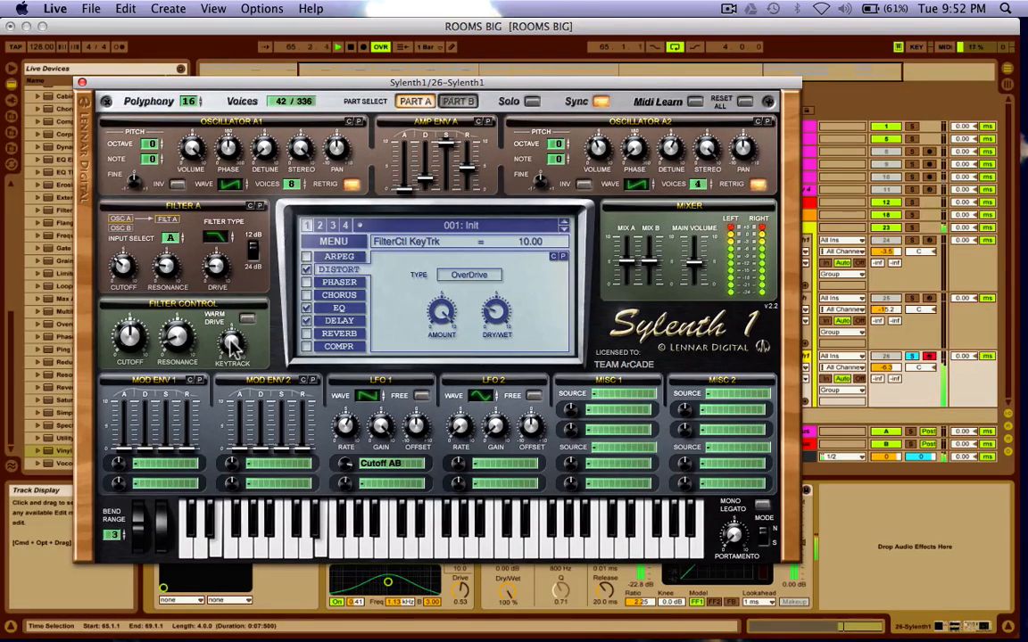
super+click(230, 344)
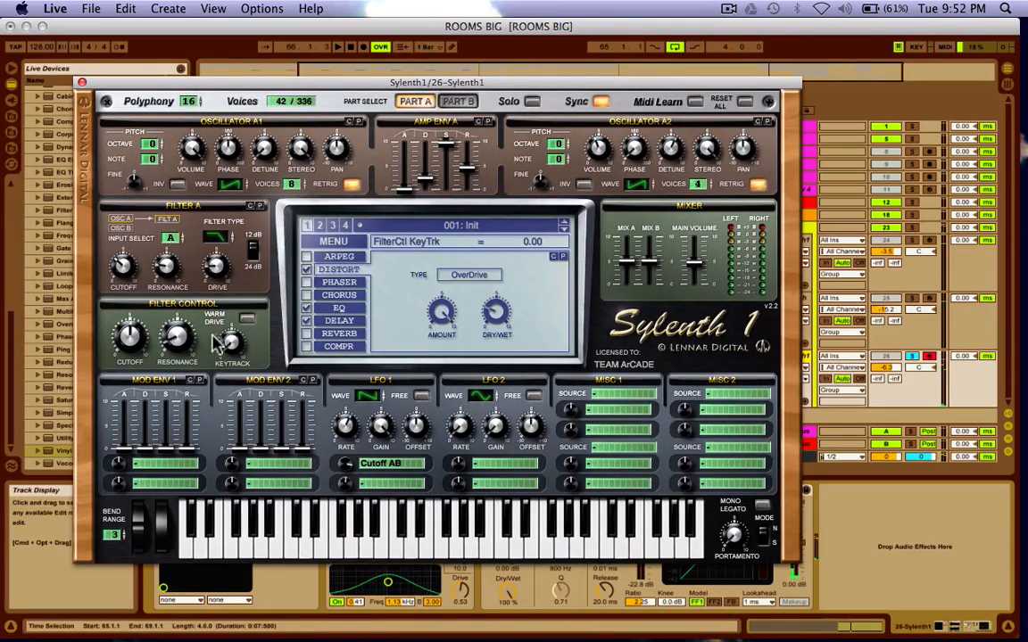
Step: Sweep the filter control's cutoff from fully open down to 1.00 Hz during playback and set it to 153.26 Hz
click(127, 335)
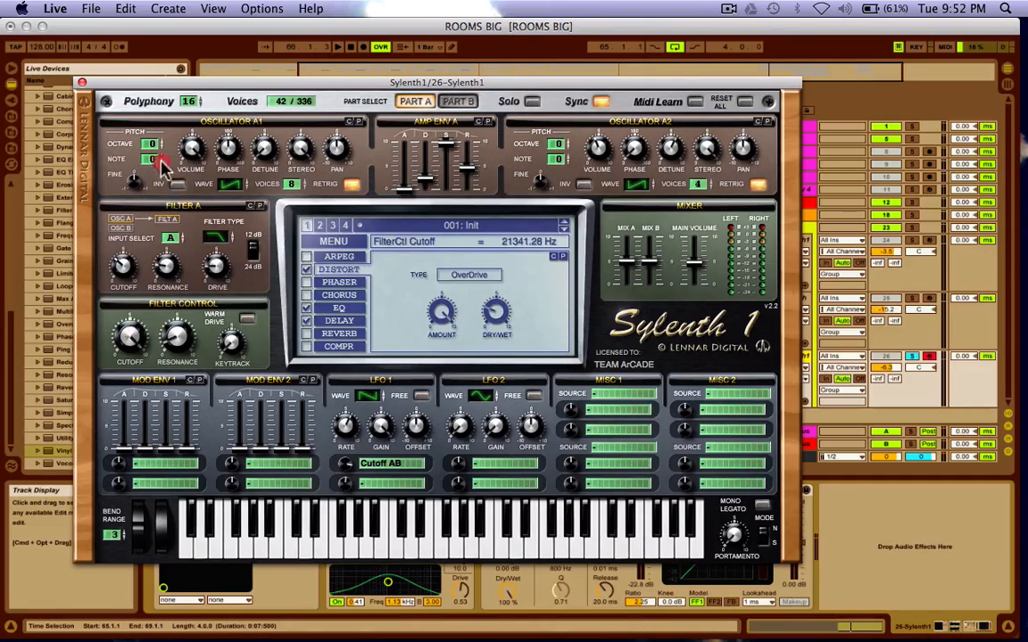
key(space)
drag(129, 339, 119, 451)
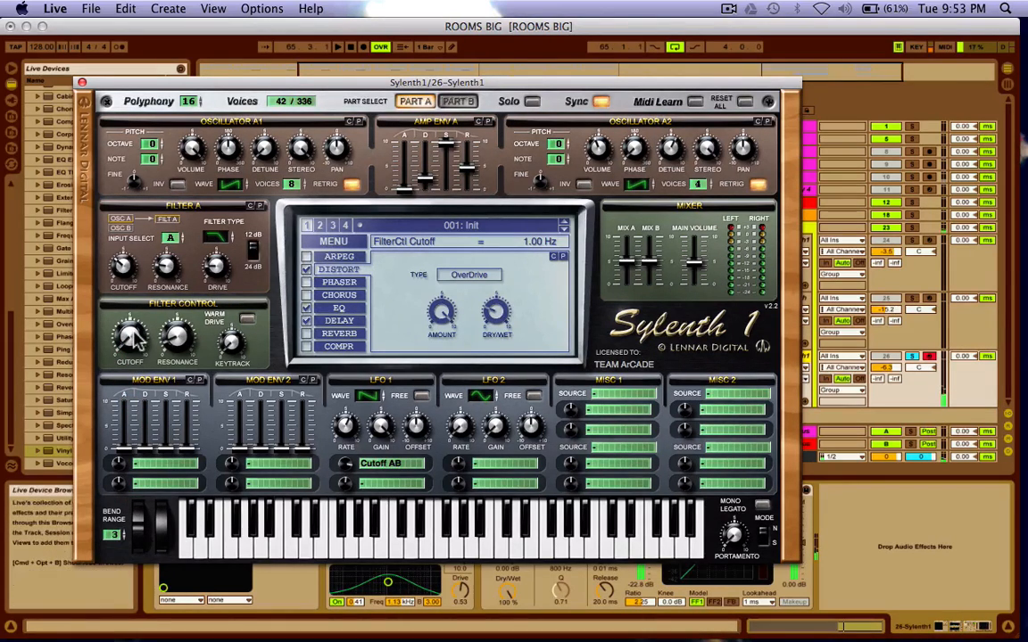
drag(127, 332, 119, 268)
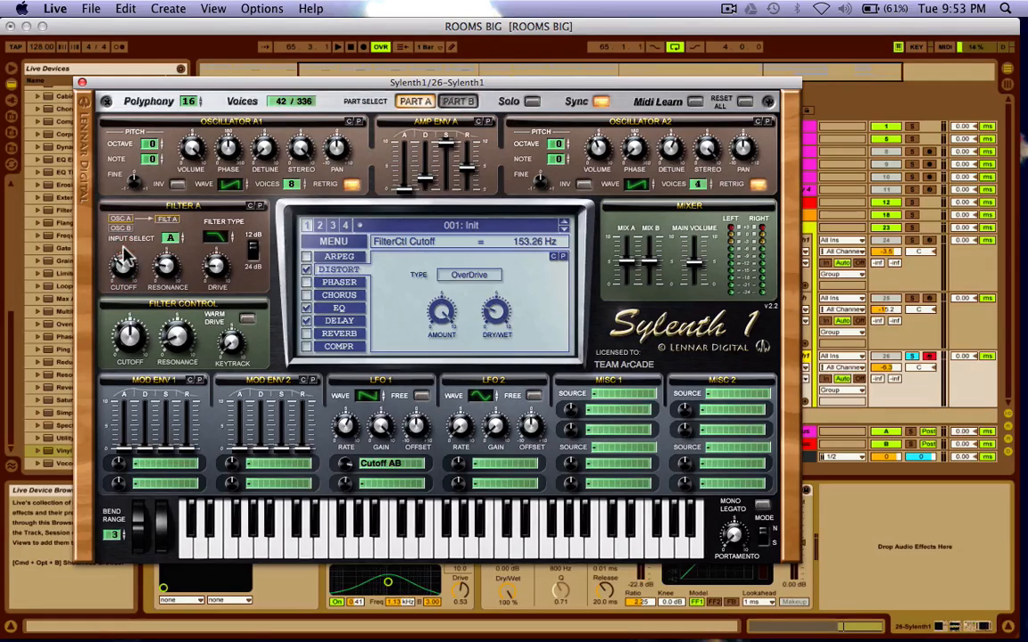
key(space)
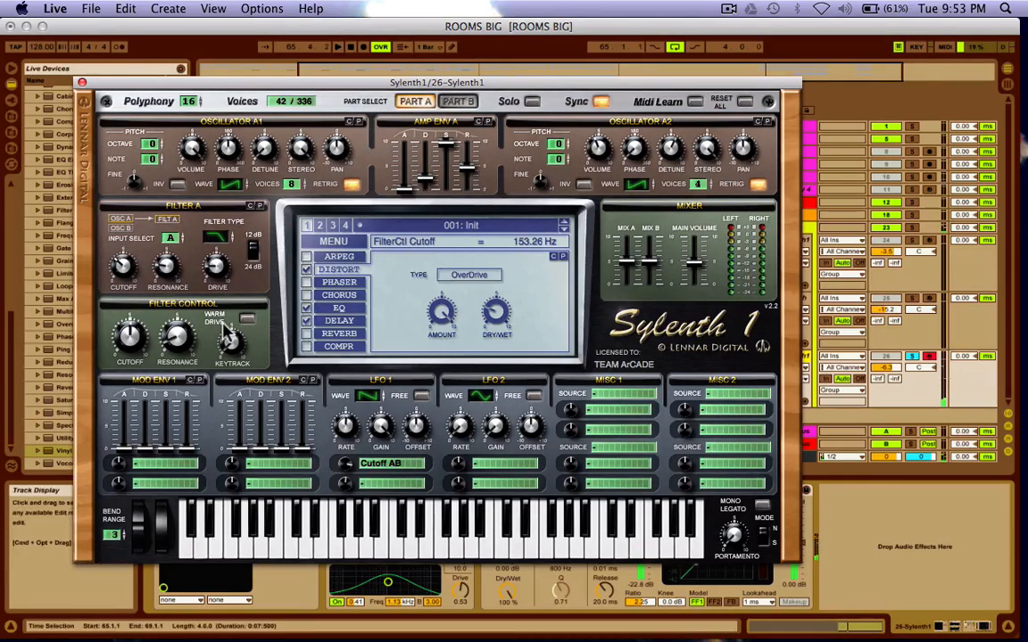
Step: Raise the filter keytrack to 10.00, lower it to 6.14, turn on Warm Drive and readjust the keytrack
drag(229, 336, 237, 136)
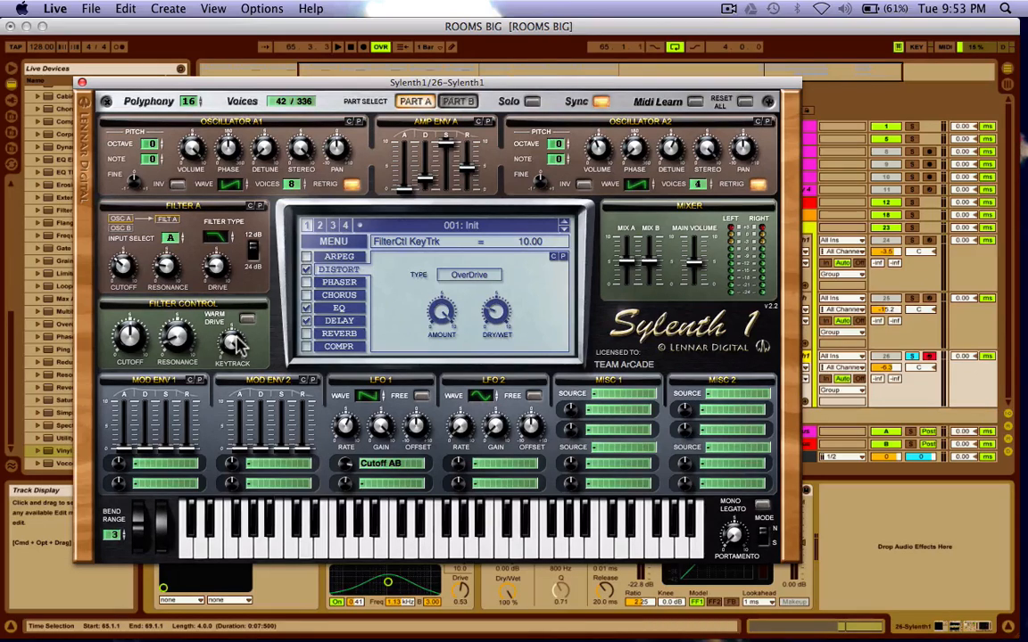
drag(234, 344, 239, 366)
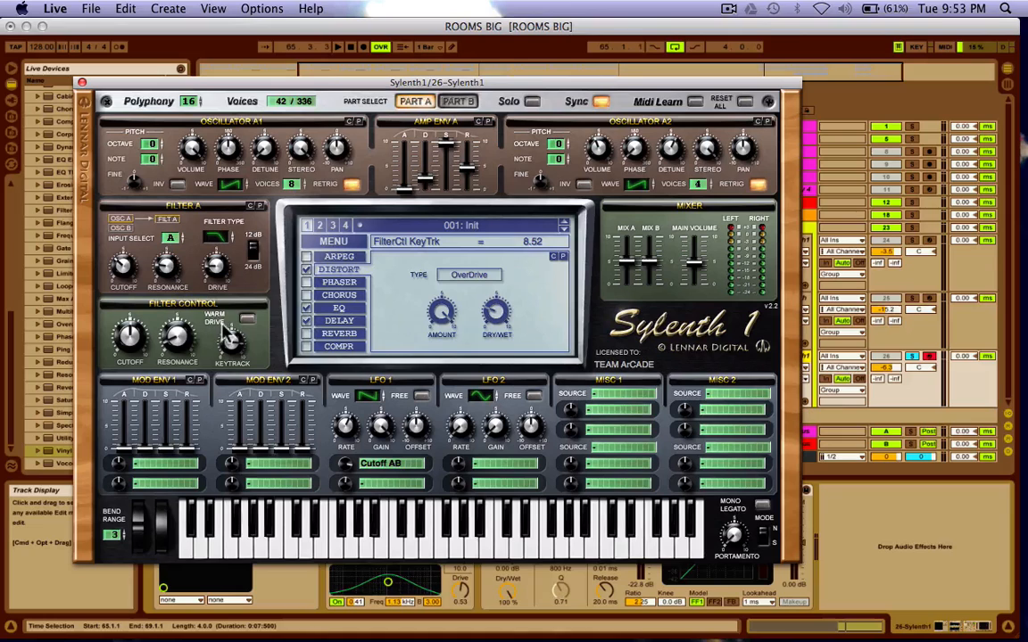
drag(223, 330, 220, 368)
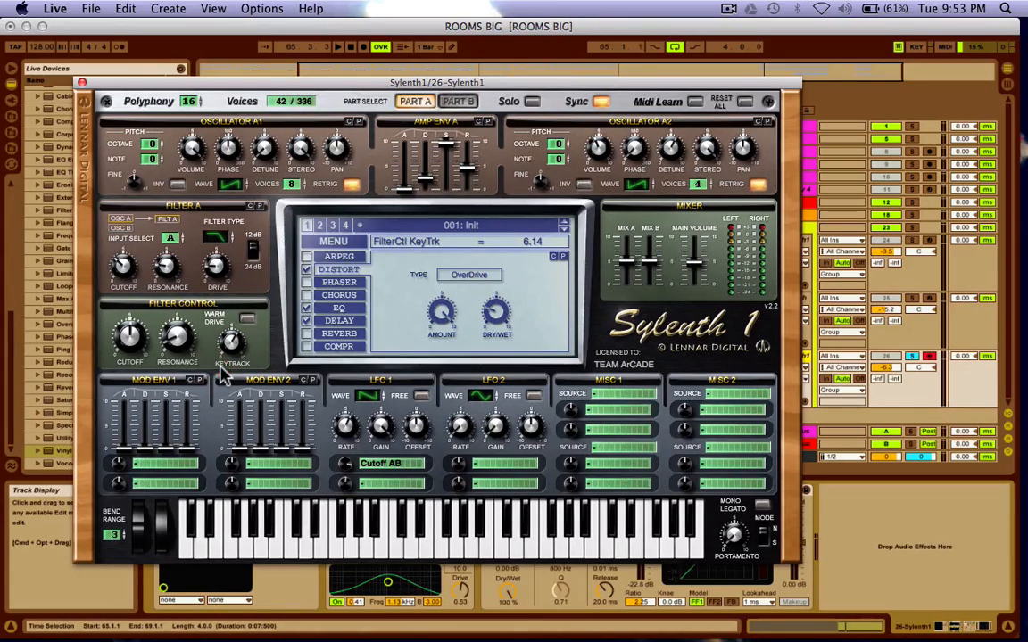
click(246, 323)
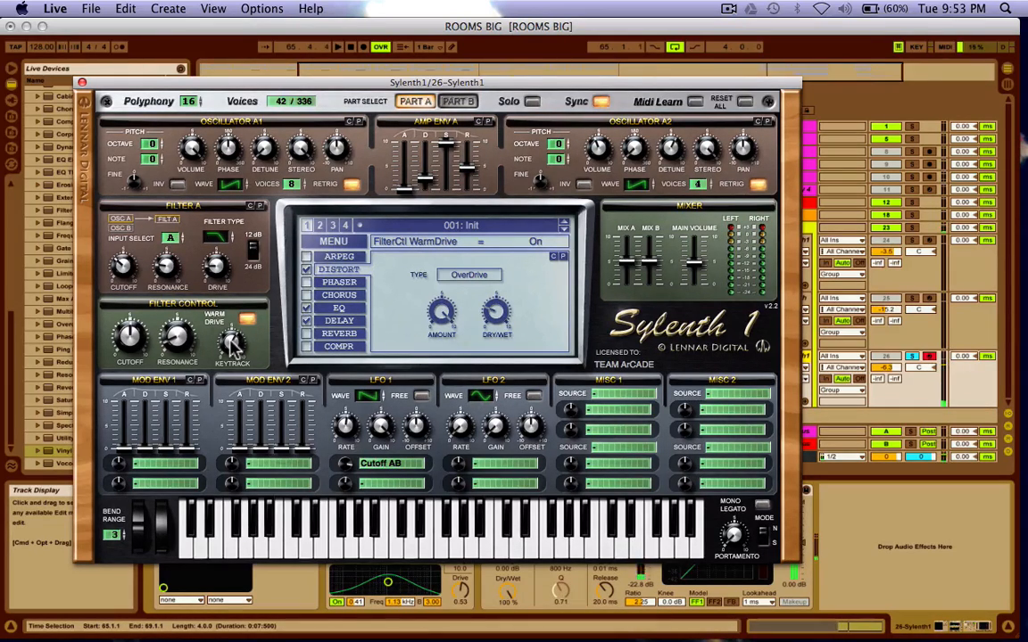
drag(231, 347, 232, 318)
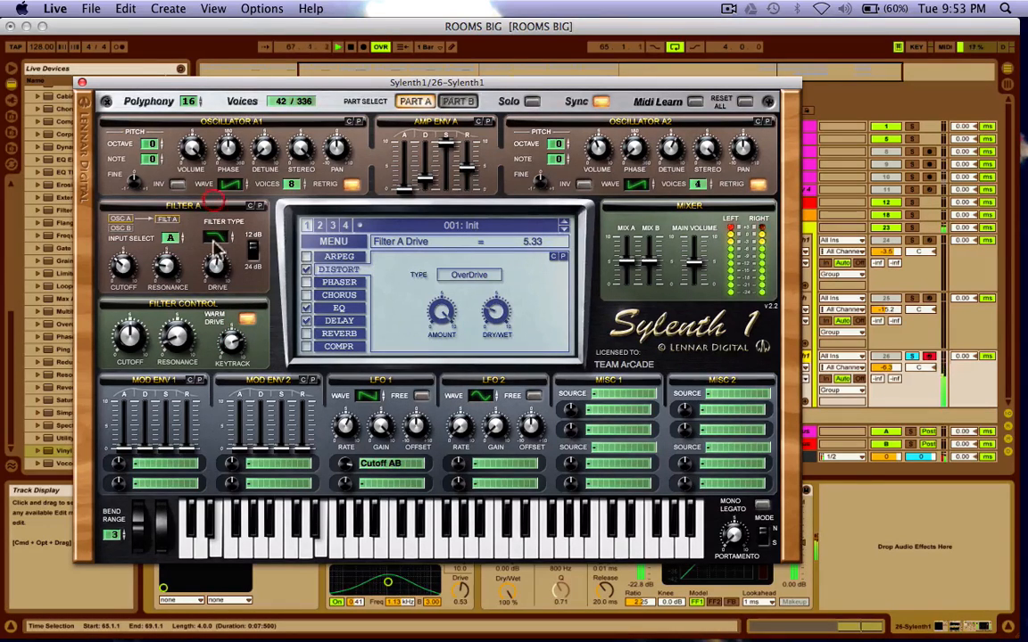
Step: Vary Filter A's drive during playback and set it to 2.43, and set oscillator A1's detune to 5.43
drag(216, 261, 211, 619)
drag(223, 259, 410, 34)
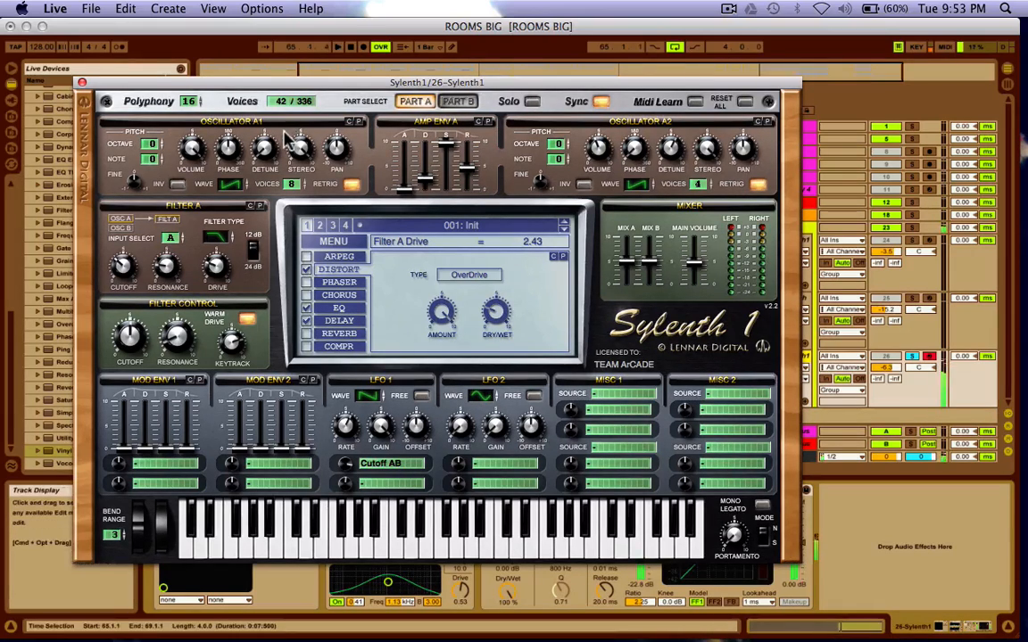
drag(266, 150, 259, 45)
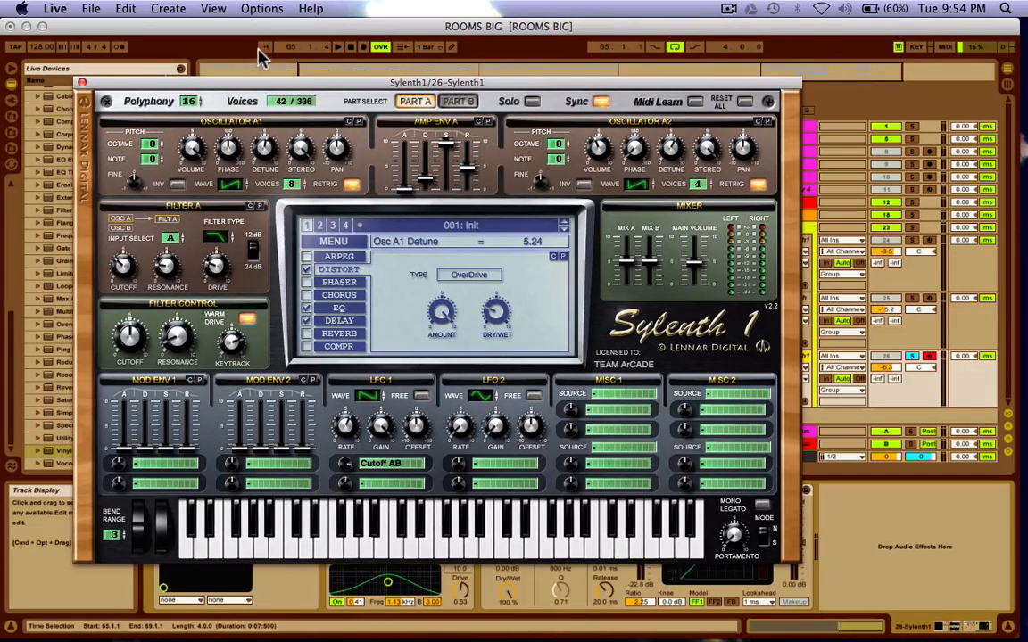
mouse_move(262, 125)
mouse_down()
mouse_move(264, 101)
mouse_move(269, 159)
mouse_move(264, 137)
mouse_up()
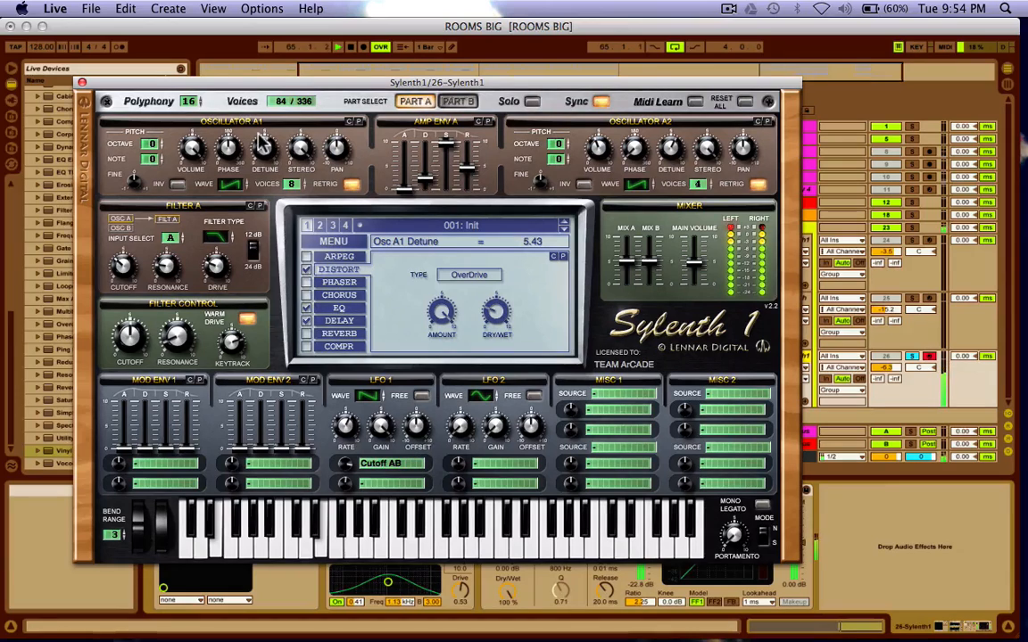
Step: Audition the Pulse, Sine and Triangle waveforms on oscillator A2 and return it to Saw
click(636, 184)
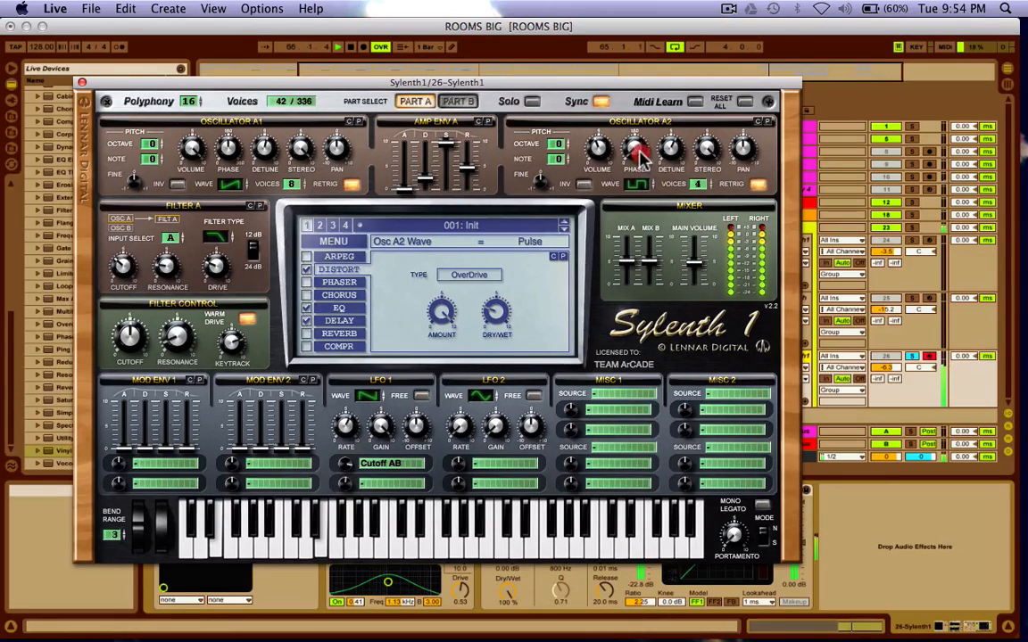
click(638, 184)
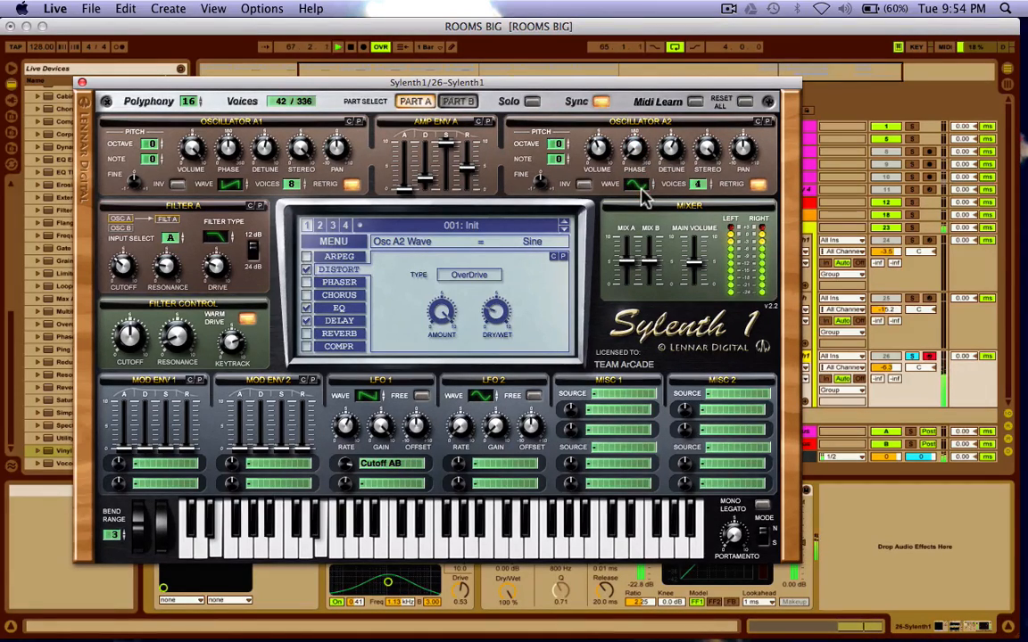
click(639, 185)
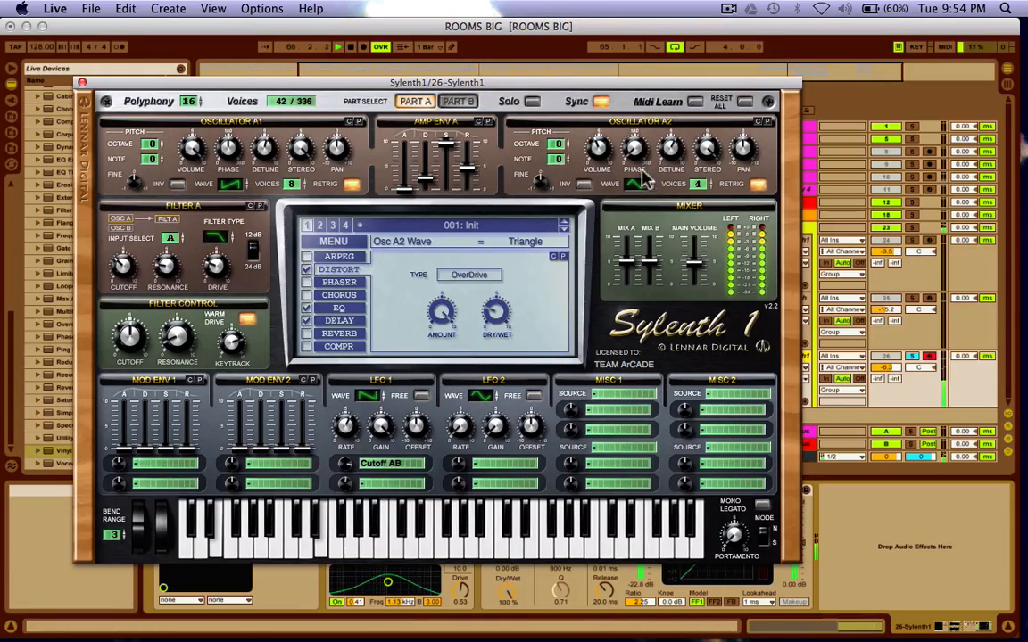
click(635, 186)
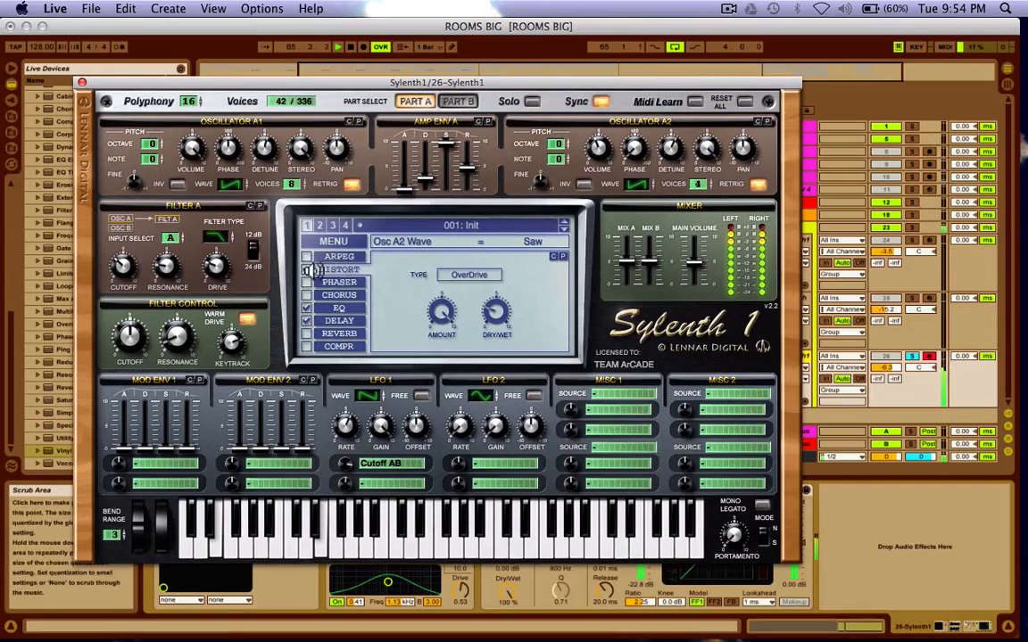
Step: Switch the distortion back on, turn the delay off and close the Sylenth1 editor
click(306, 270)
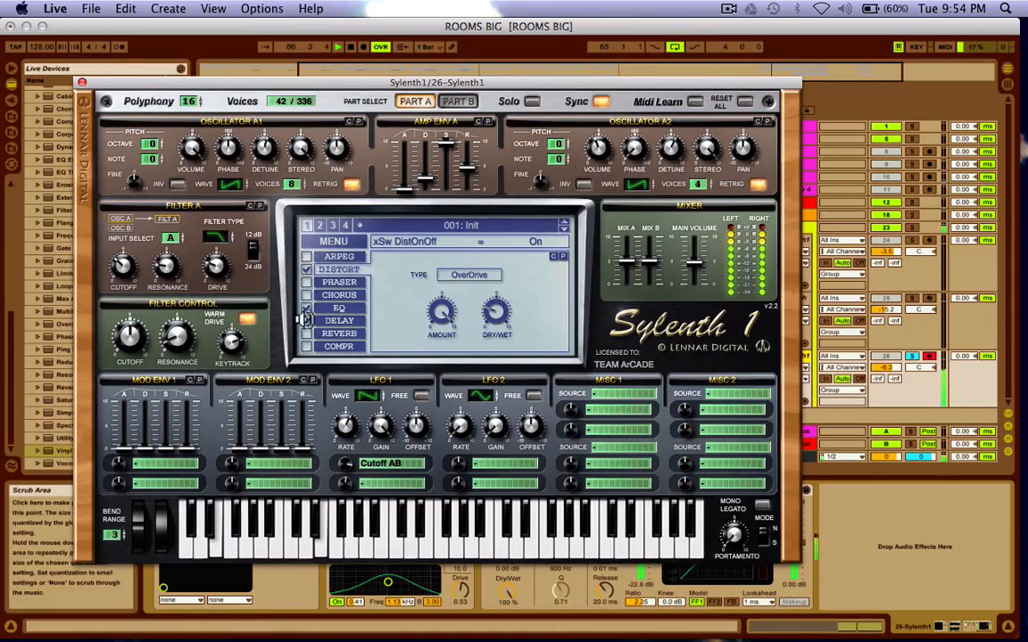
click(306, 321)
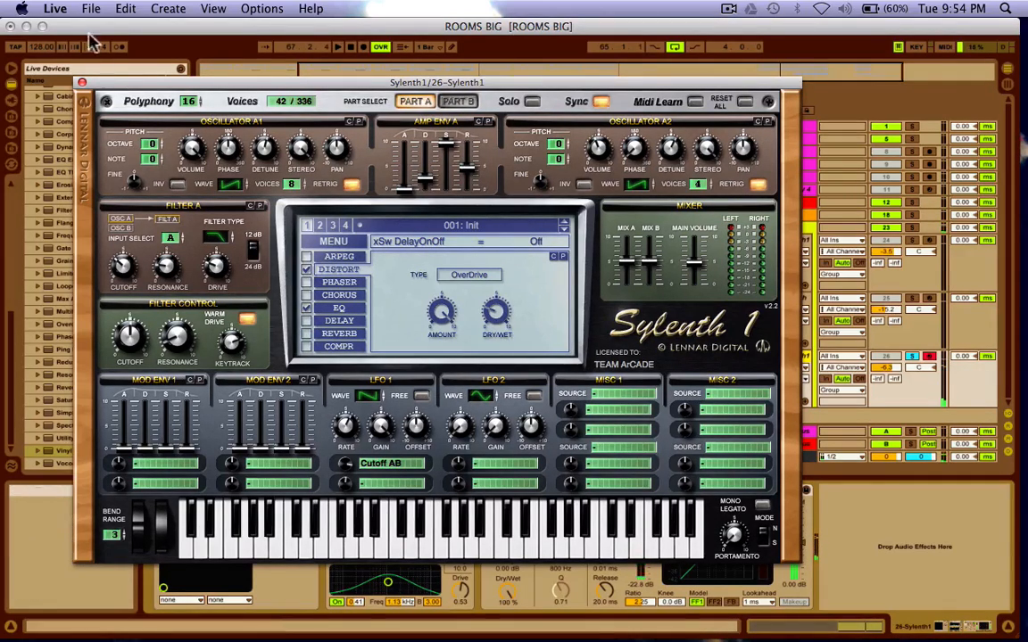
click(81, 82)
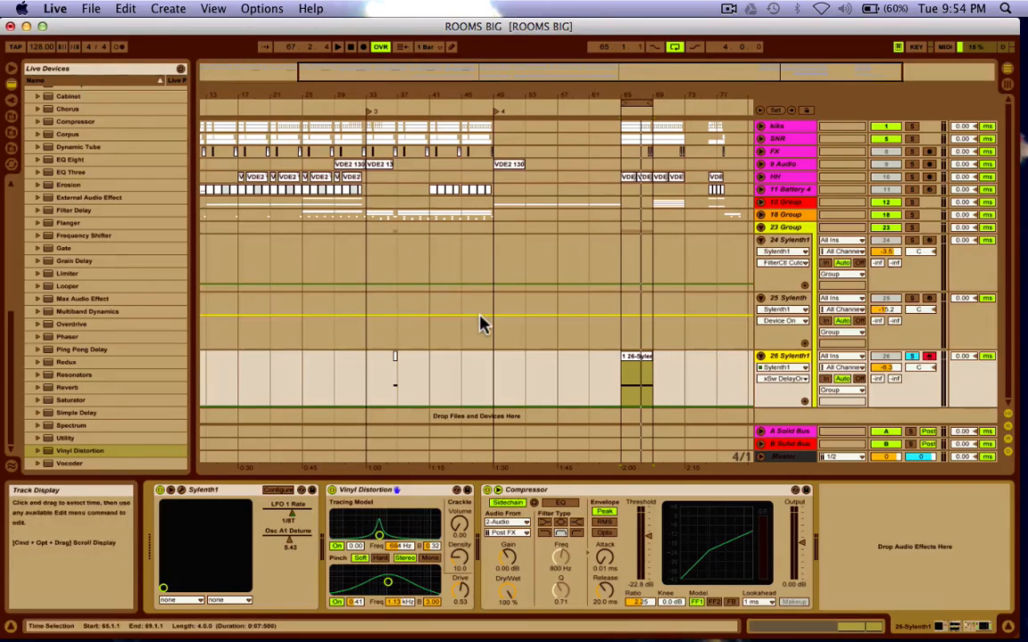